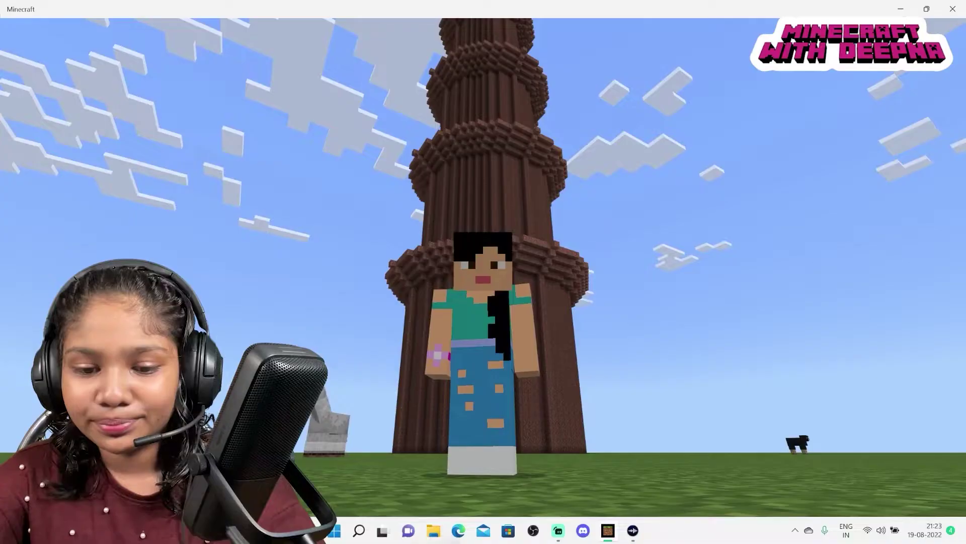
Save and quit the open Minecraft world, and open the bookmarked Chunker website in Chrome.
key("Escape")
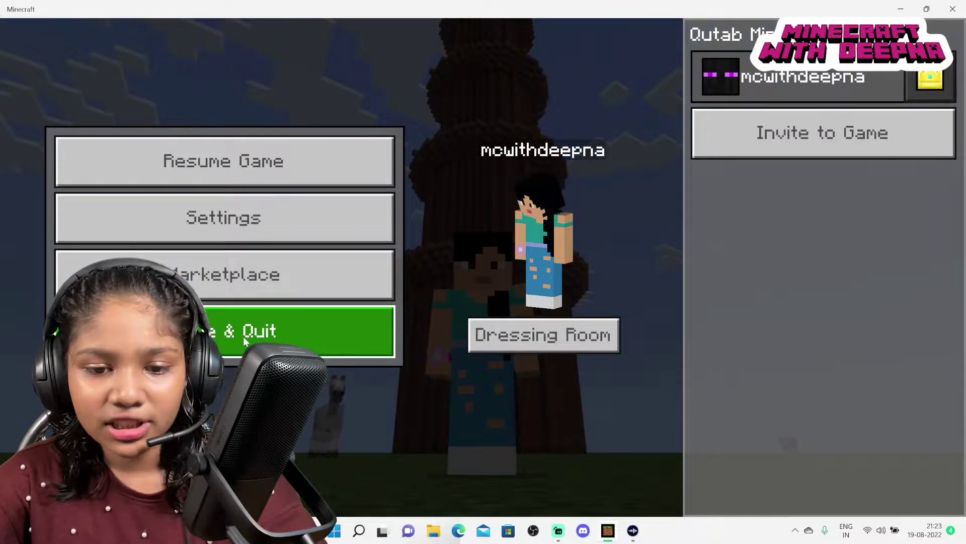
left_click(245, 341)
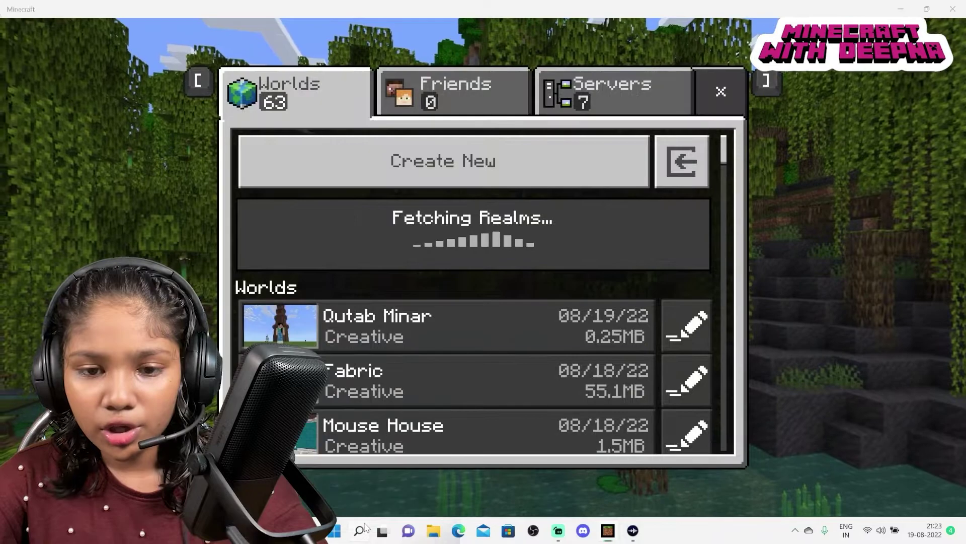
left_click(359, 530)
left_click(345, 183)
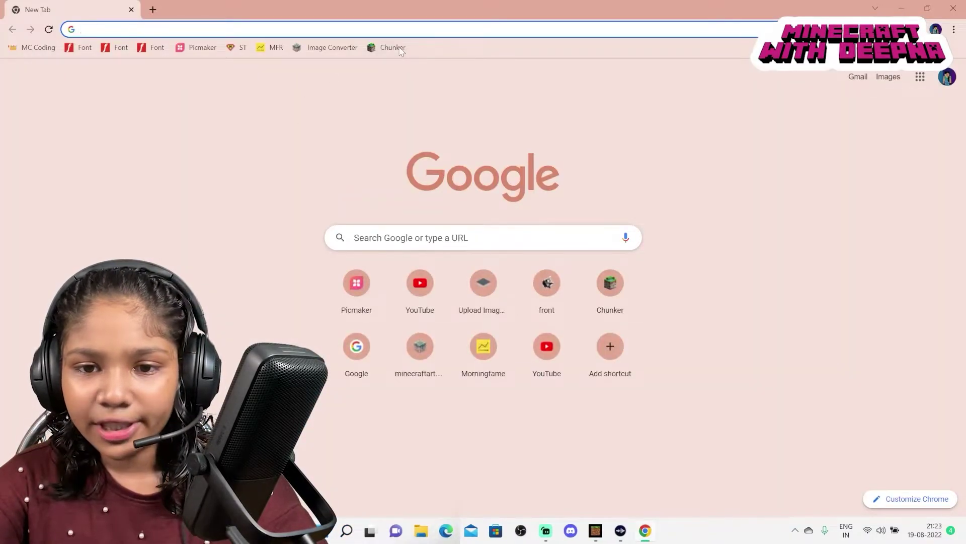
left_click(392, 47)
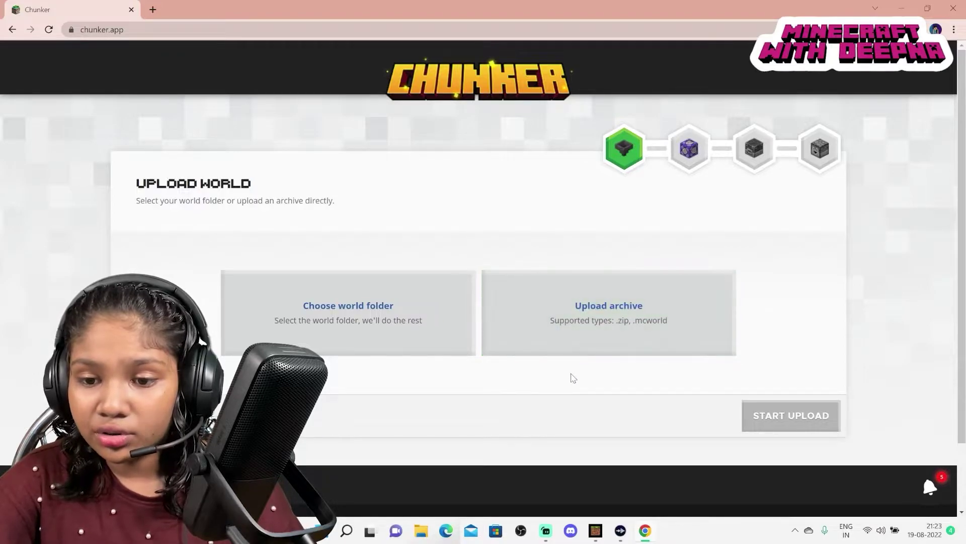
Start choosing a world folder to upload and go to the %appdata% location in the folder picker.
scroll(540, 379, "down", 1)
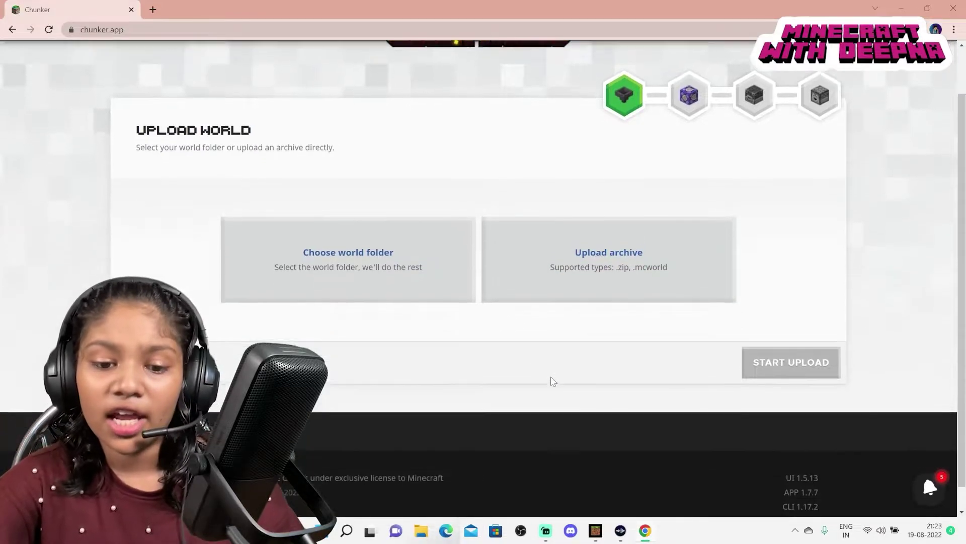
scroll(328, 371, "down", 1)
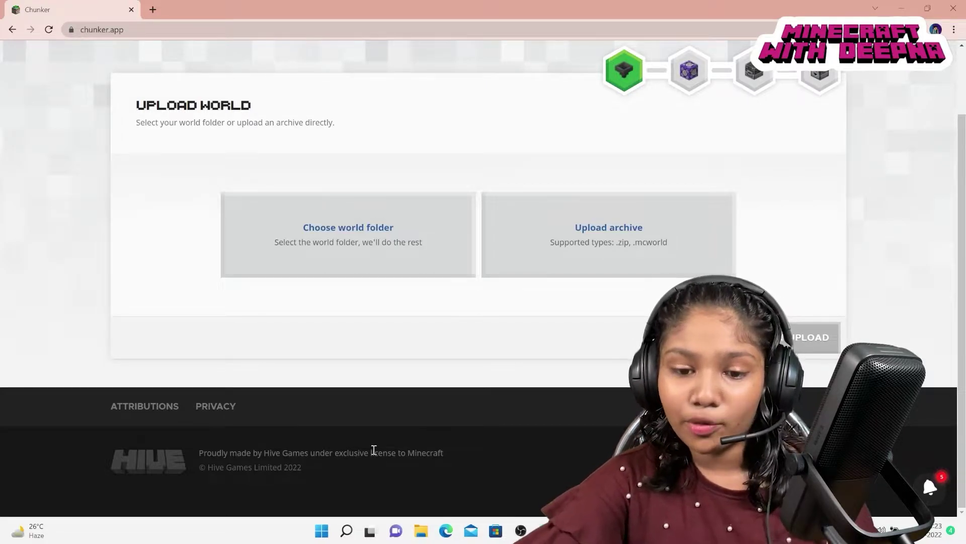
scroll(392, 441, "up", 2)
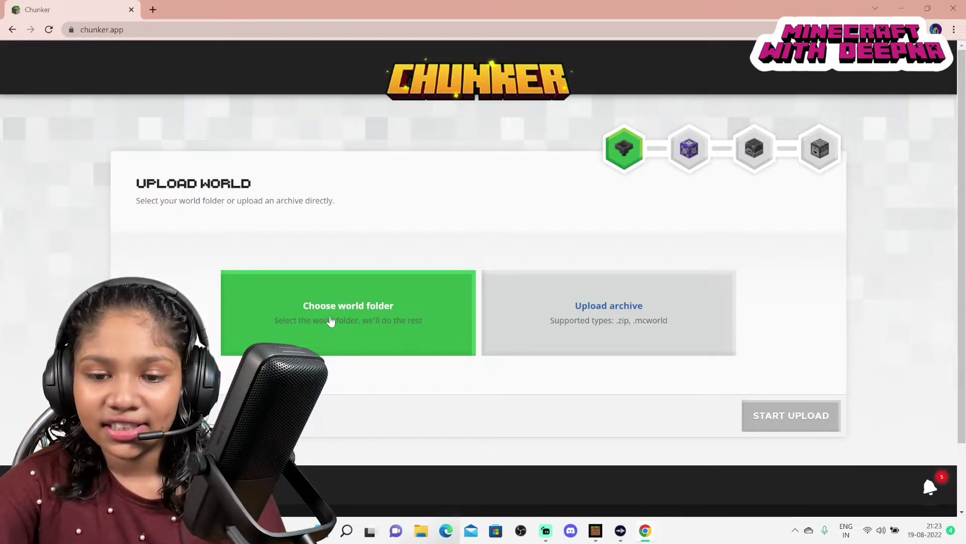
left_click(331, 320)
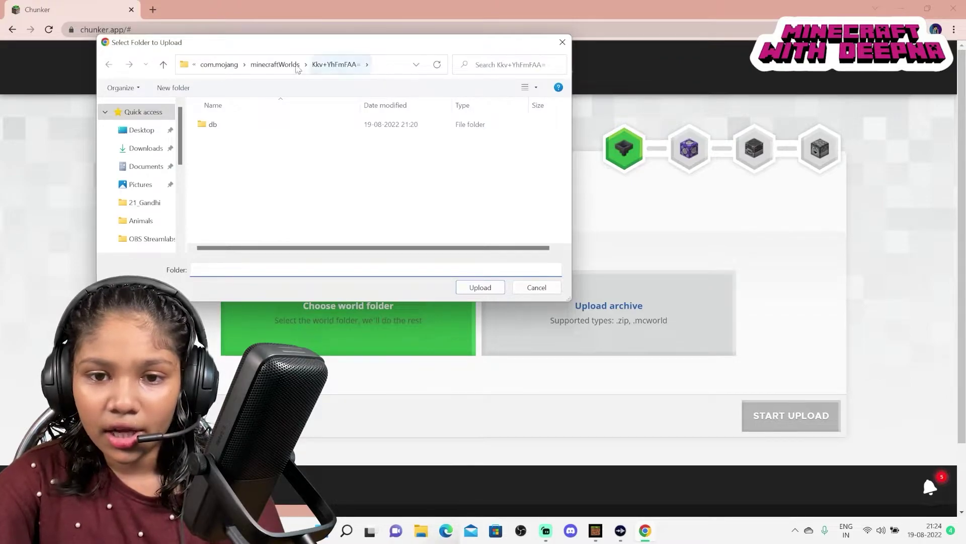
left_click(417, 66)
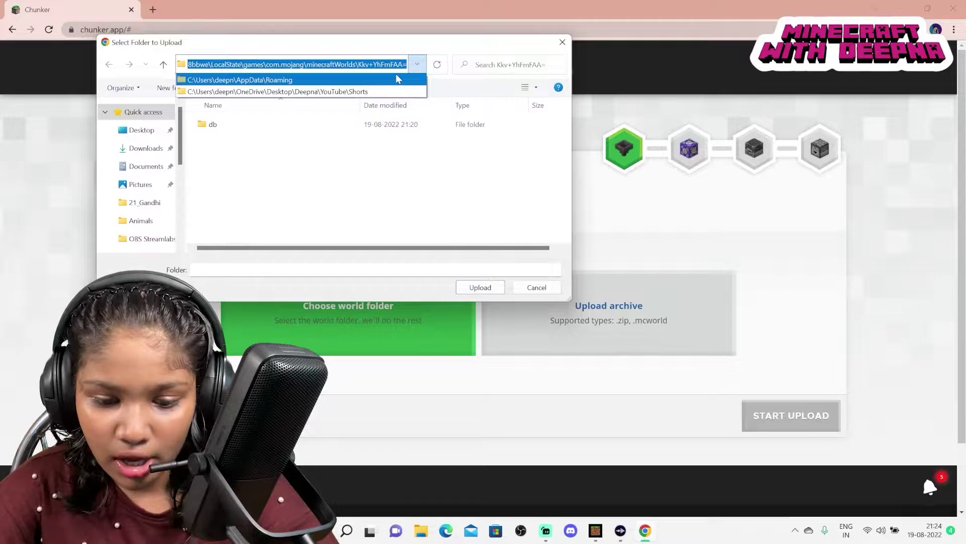
type("%appdata%")
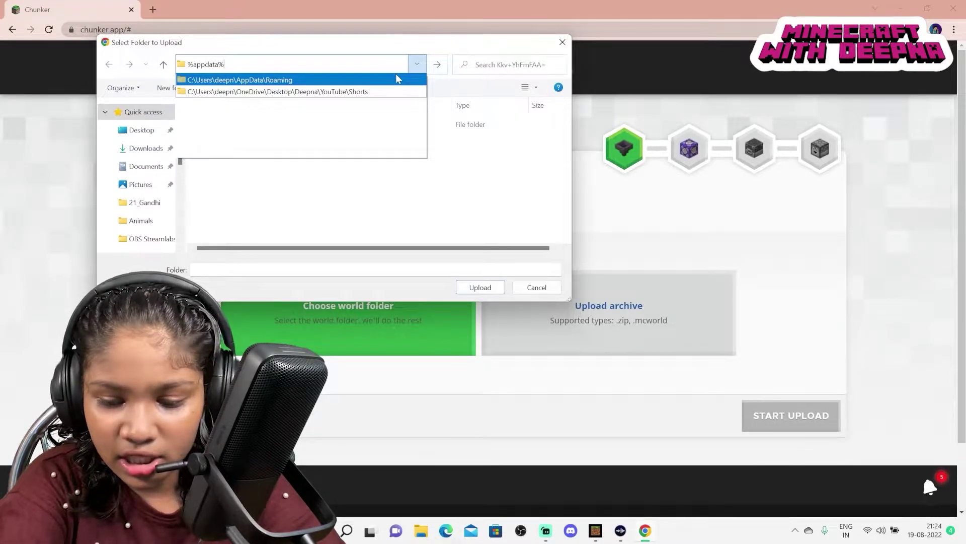
left_click(397, 80)
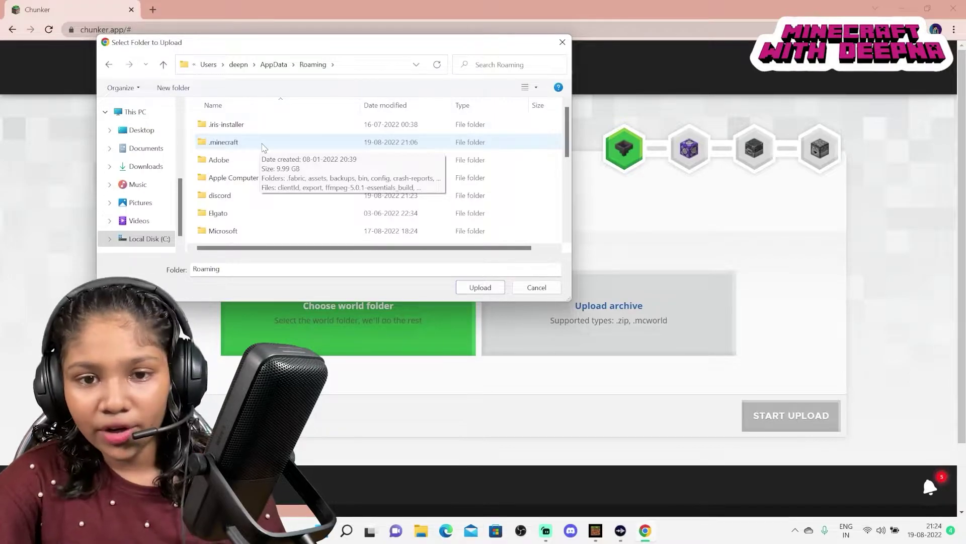
Go up to the AppData folder and open Local, followed by its Packages subfolder.
left_click(273, 64)
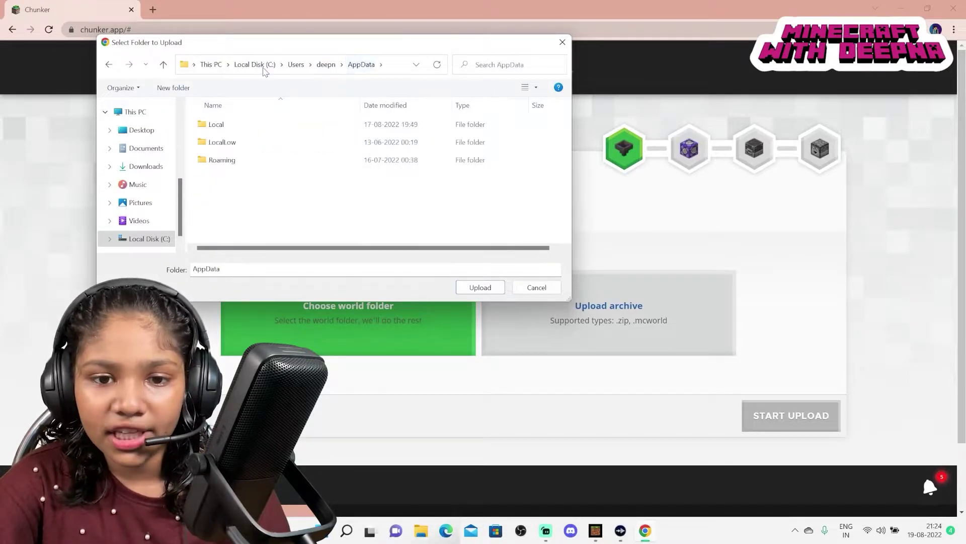
double_click(271, 131)
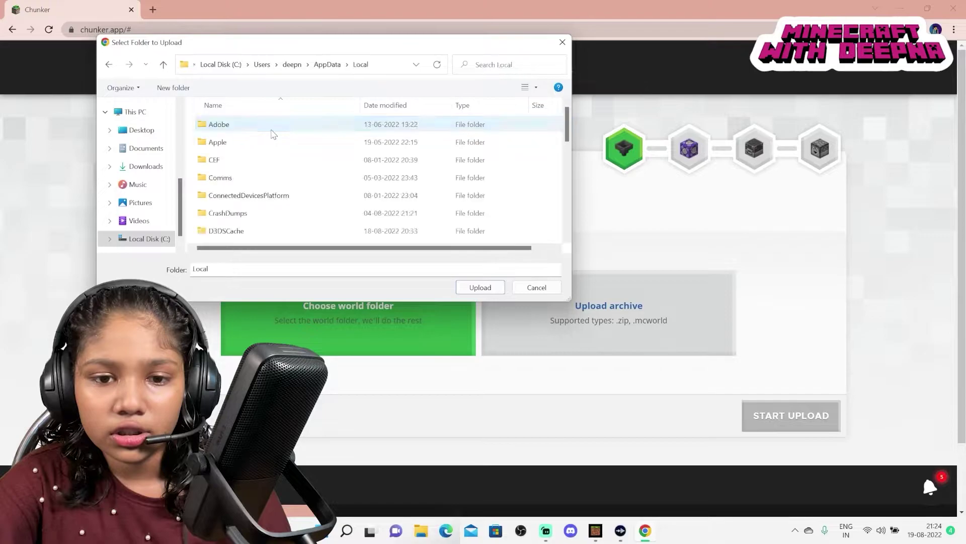
scroll(273, 134, "down", 2)
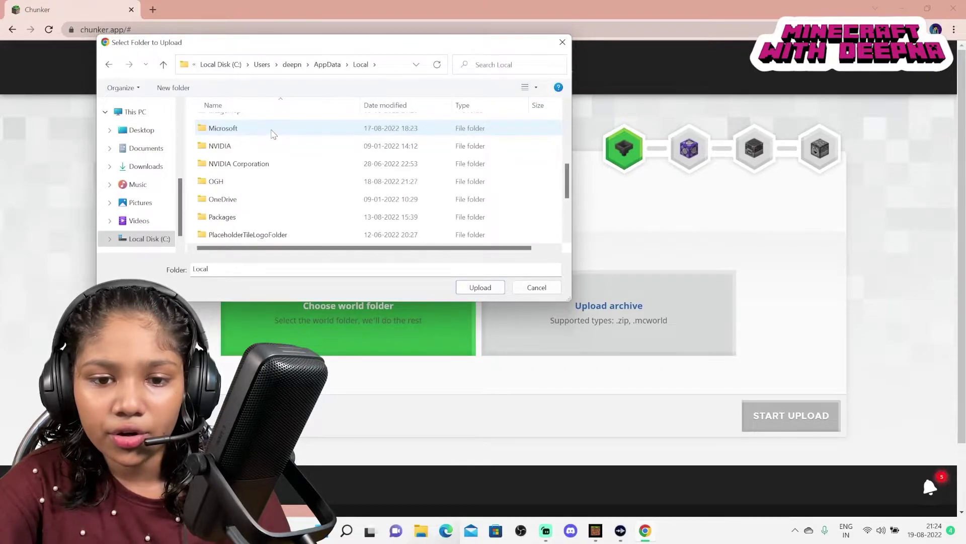
scroll(272, 133, "down", 1)
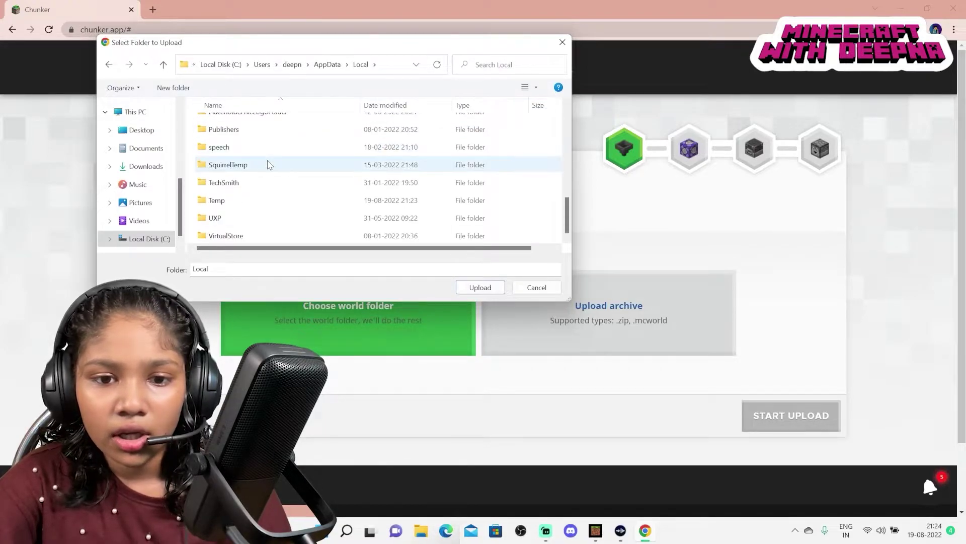
scroll(268, 162, "up", 1)
left_click(236, 140)
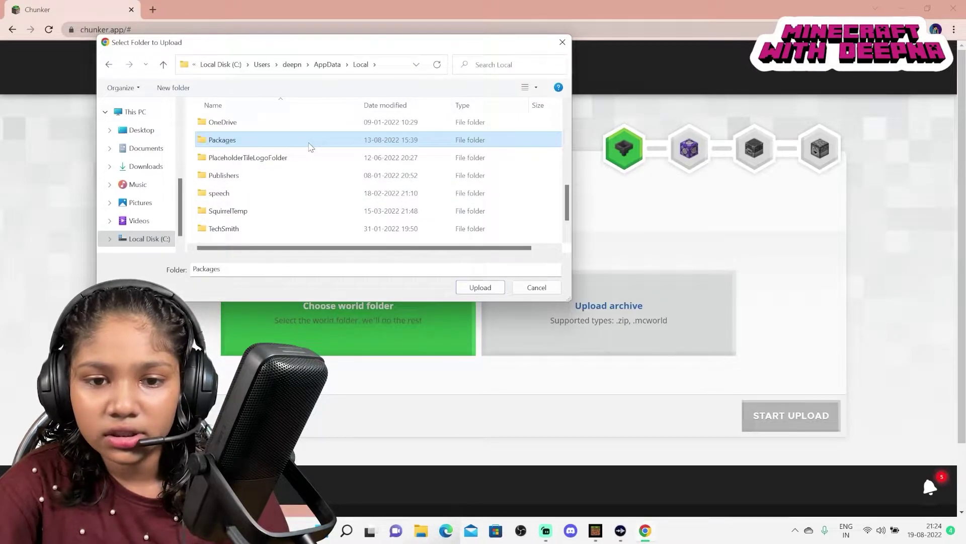
double_click(310, 146)
Find the Microsoft.MinecraftUWP_8wekyb3d8bbwe folder among the packages and open it.
scroll(261, 139, "down", 3)
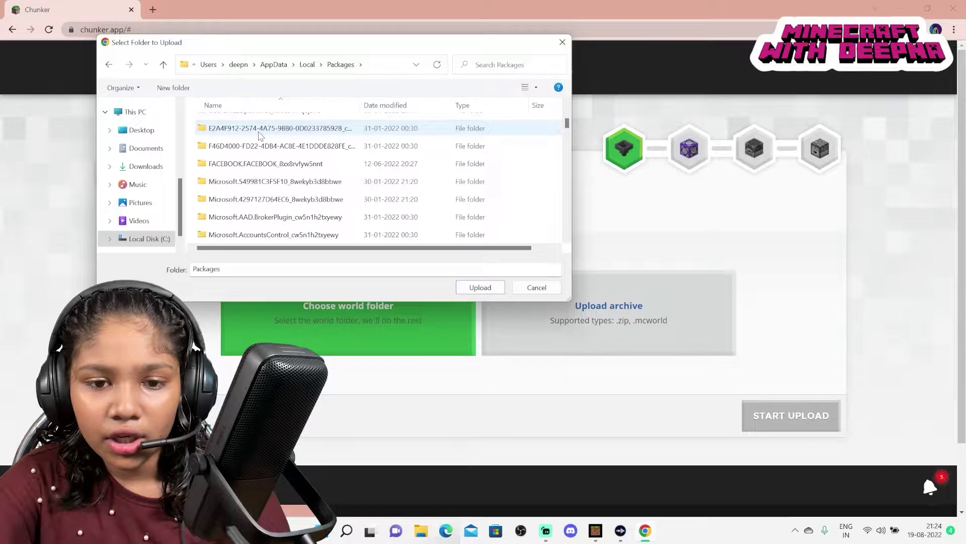
scroll(262, 141, "down", 6)
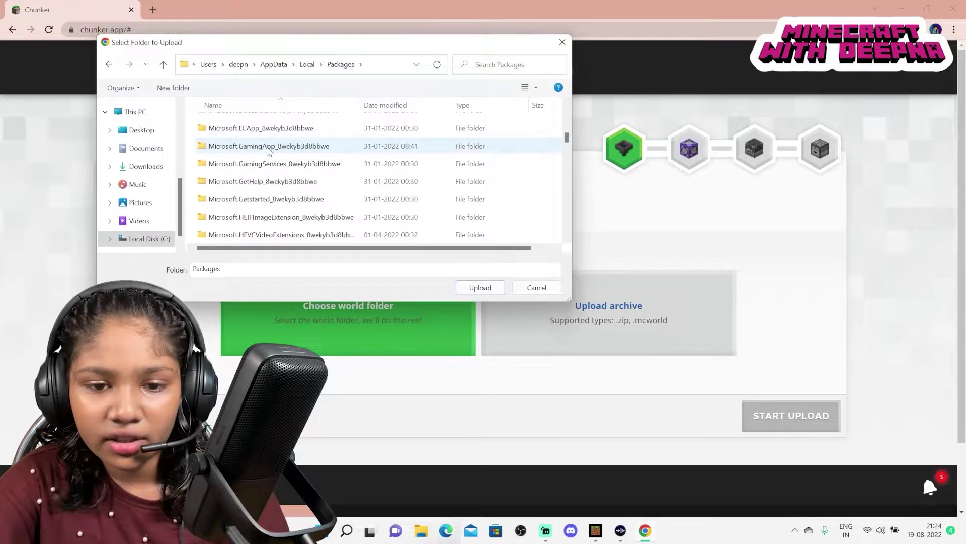
scroll(269, 152, "down", 5)
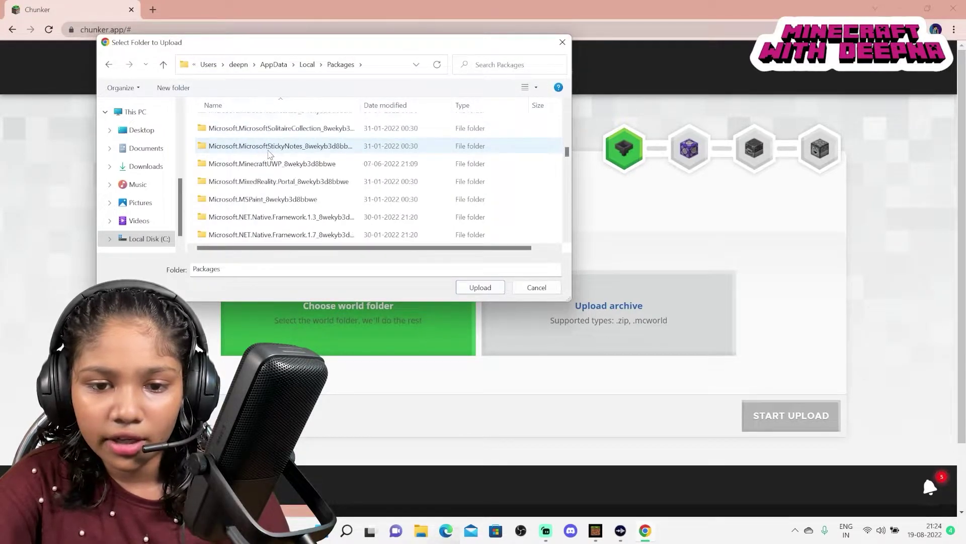
left_click(265, 164)
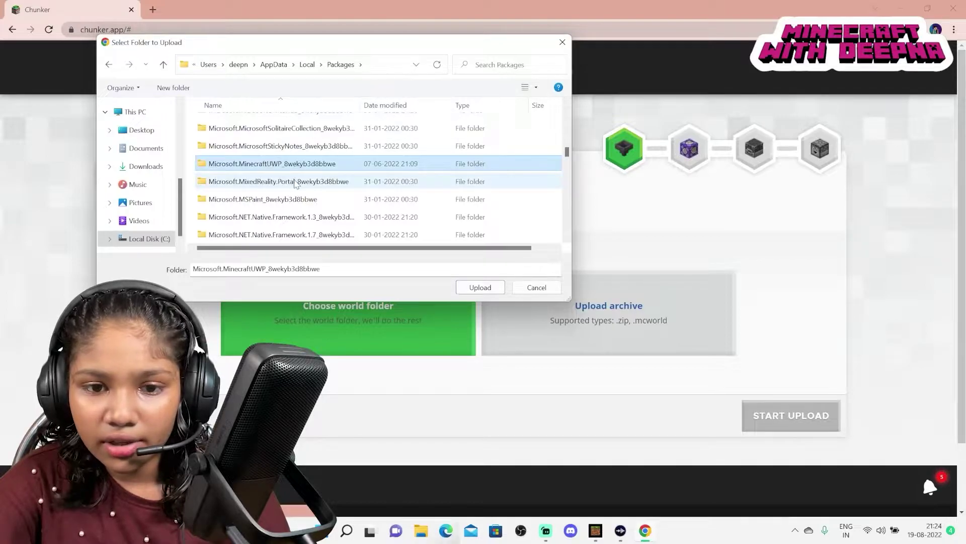
double_click(262, 166)
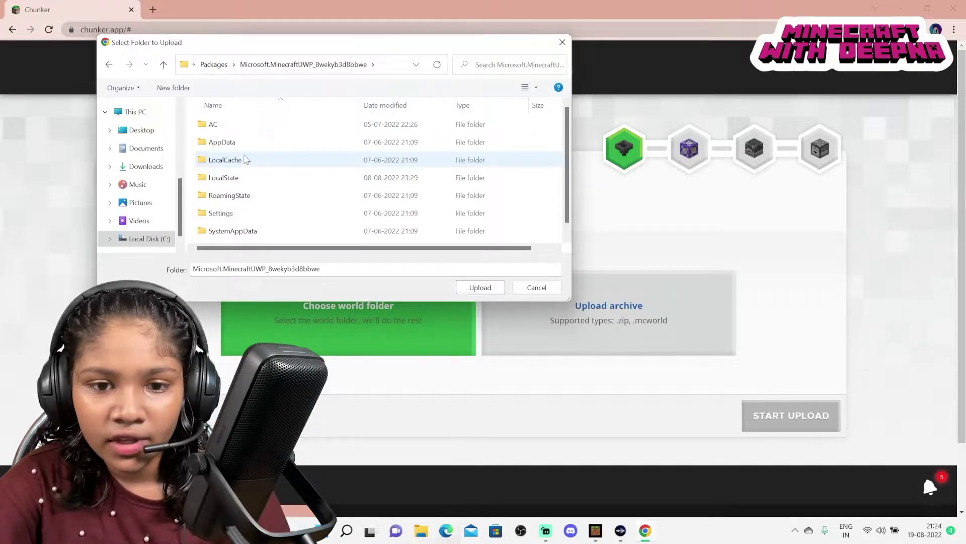
Open the LocalState\games\com.mojang\minecraftWorlds folder inside the Minecraft package.
double_click(248, 179)
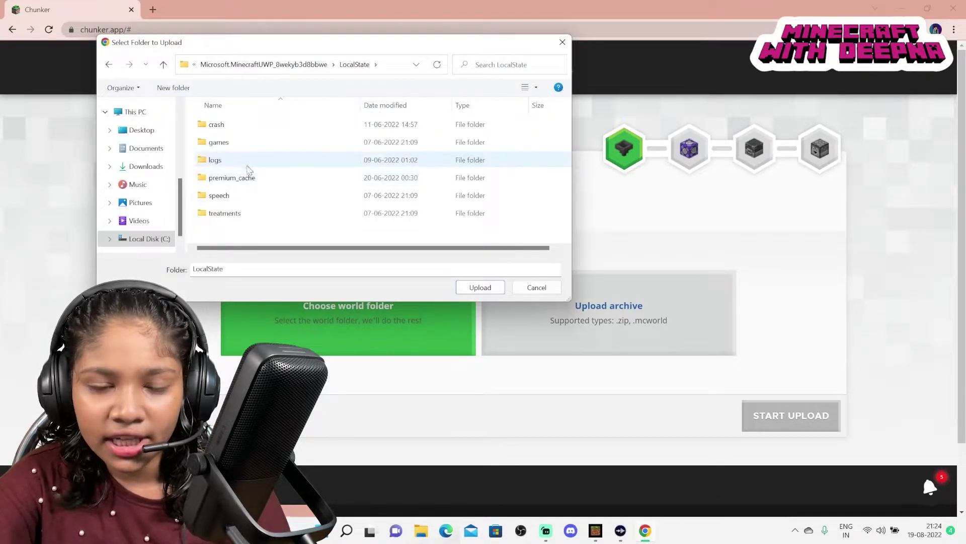
double_click(247, 146)
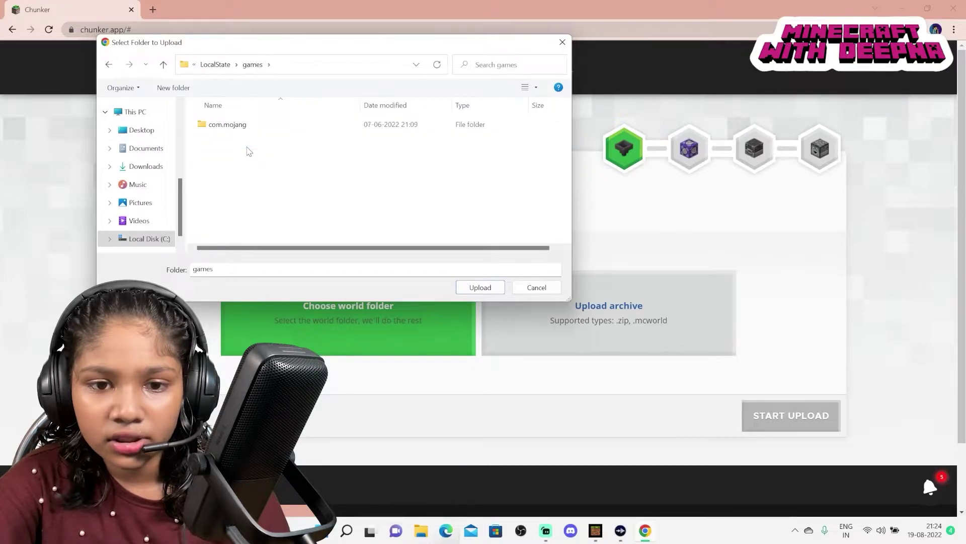
left_click(240, 126)
double_click(240, 126)
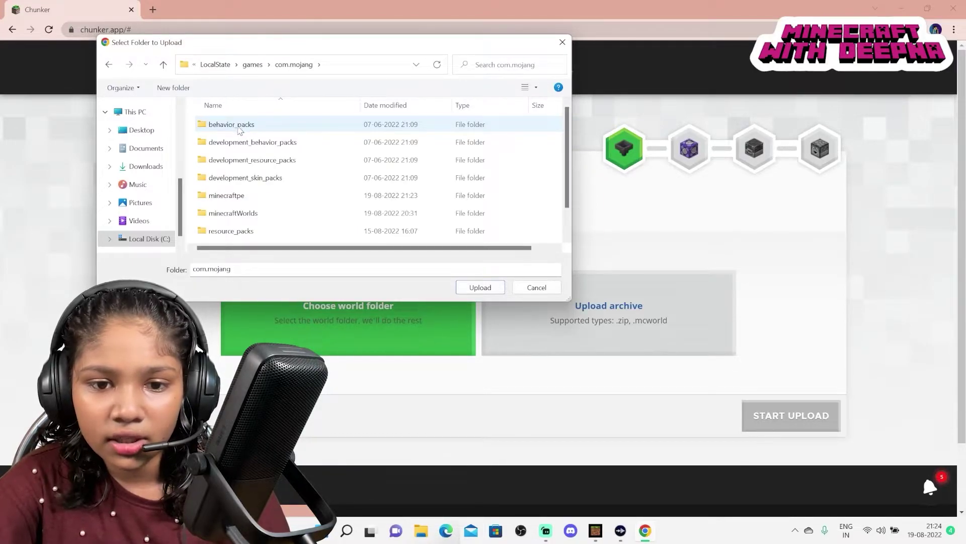
double_click(246, 213)
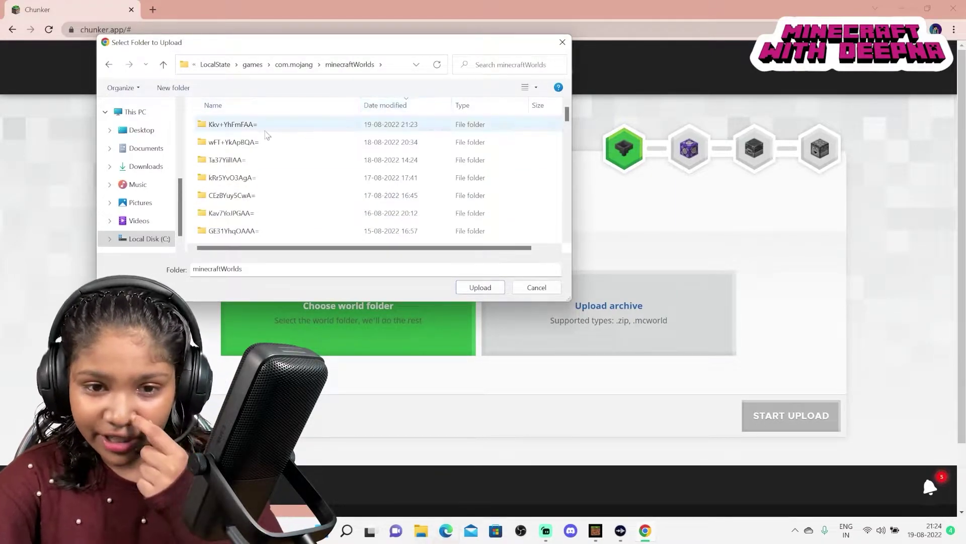
Choose the most recently modified world folder, Kkv+YhFmFAA=, allow the site to receive its files, and start the upload.
scroll(211, 186, "down", 3)
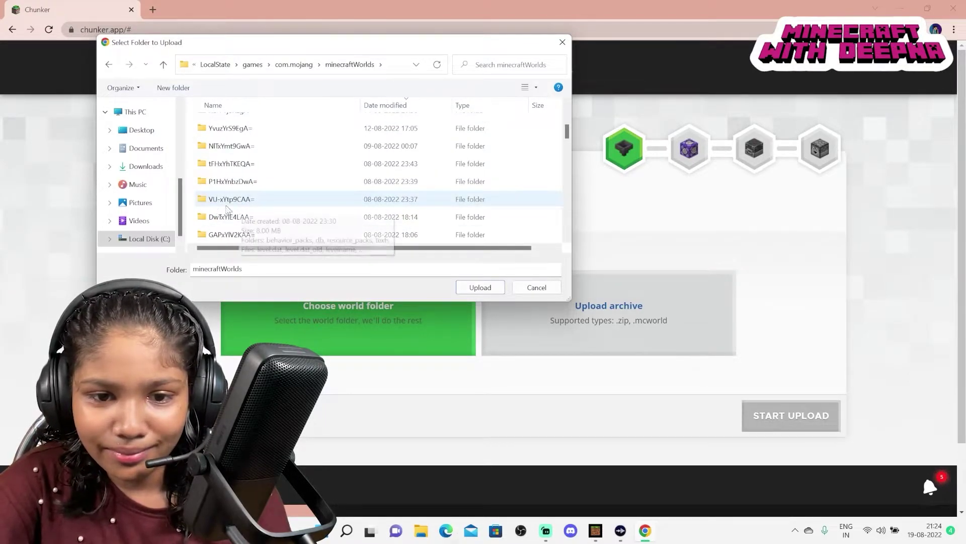
scroll(259, 171, "up", 3)
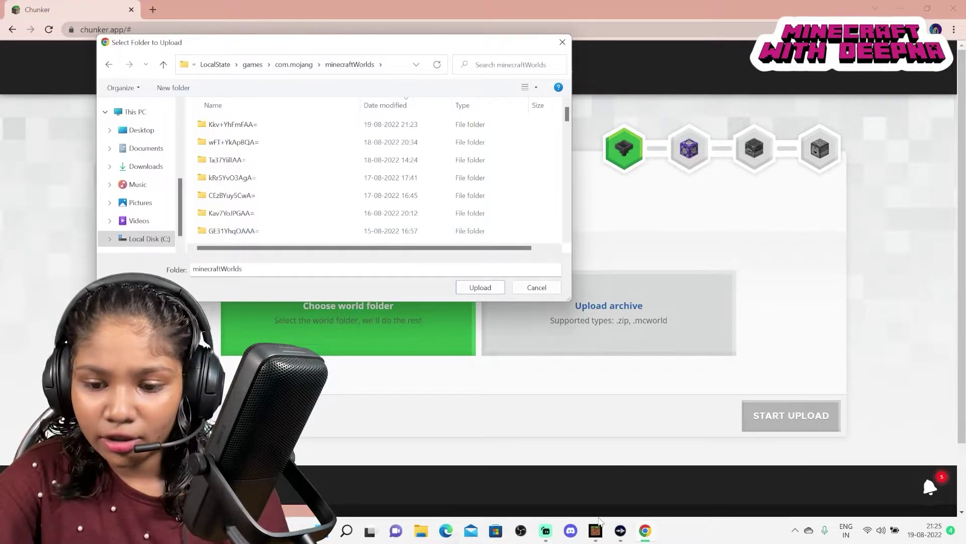
mouse_move(598, 524)
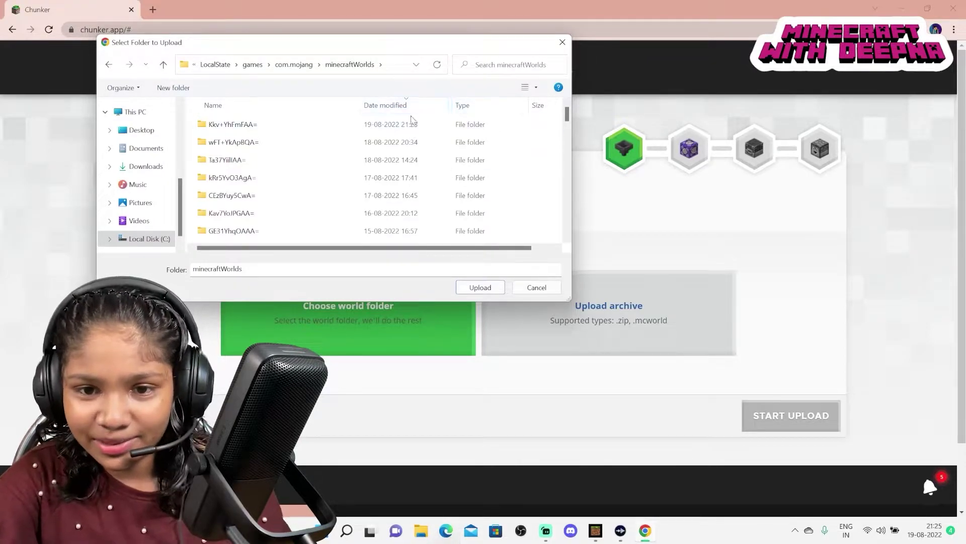
left_click(268, 129)
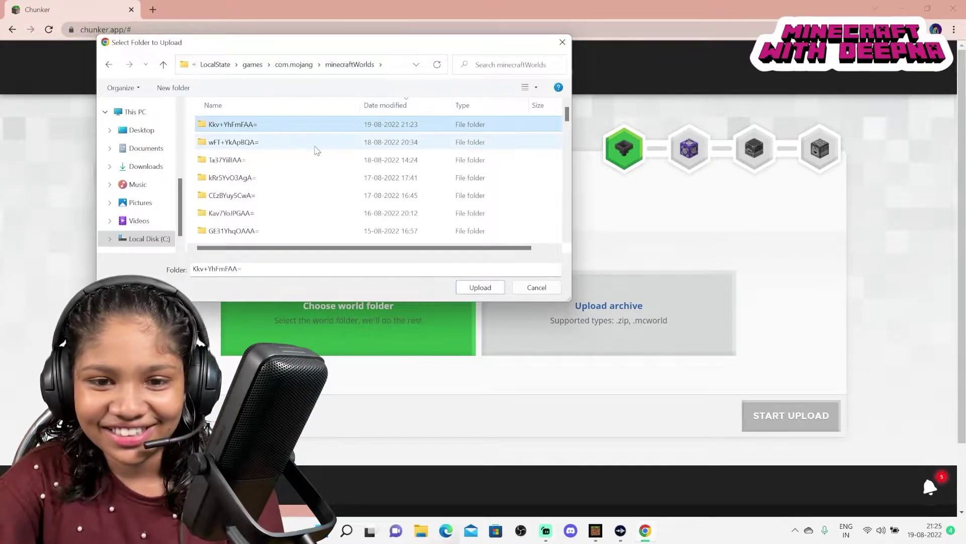
double_click(288, 124)
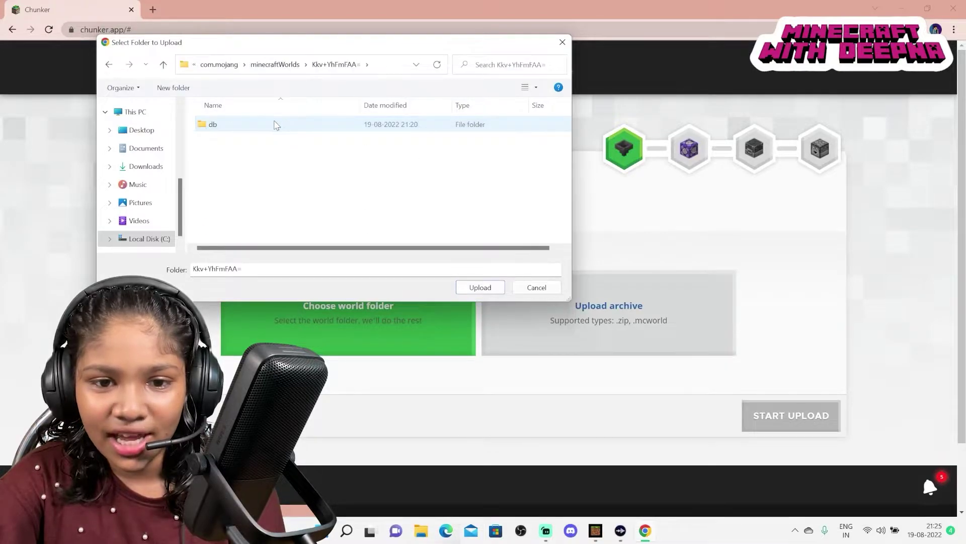
left_click(290, 67)
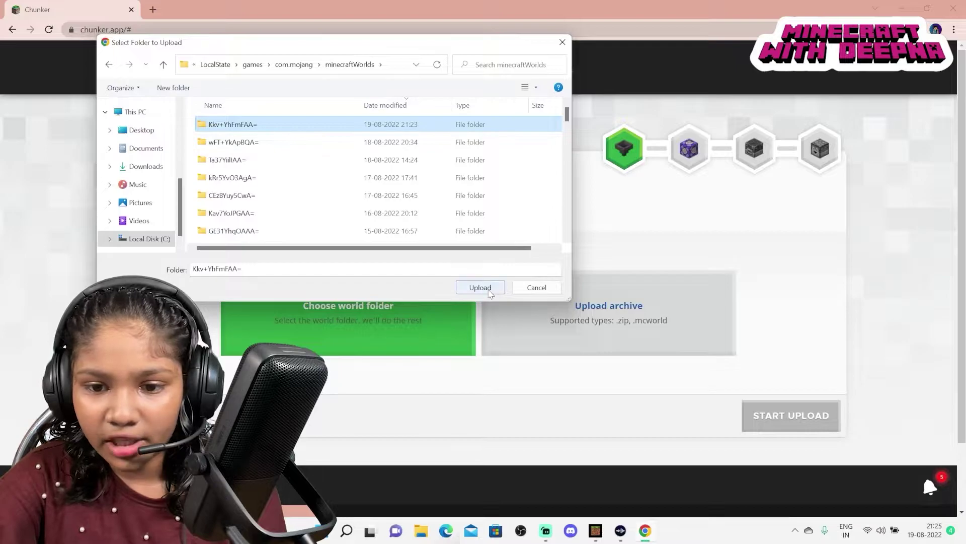
left_click(480, 287)
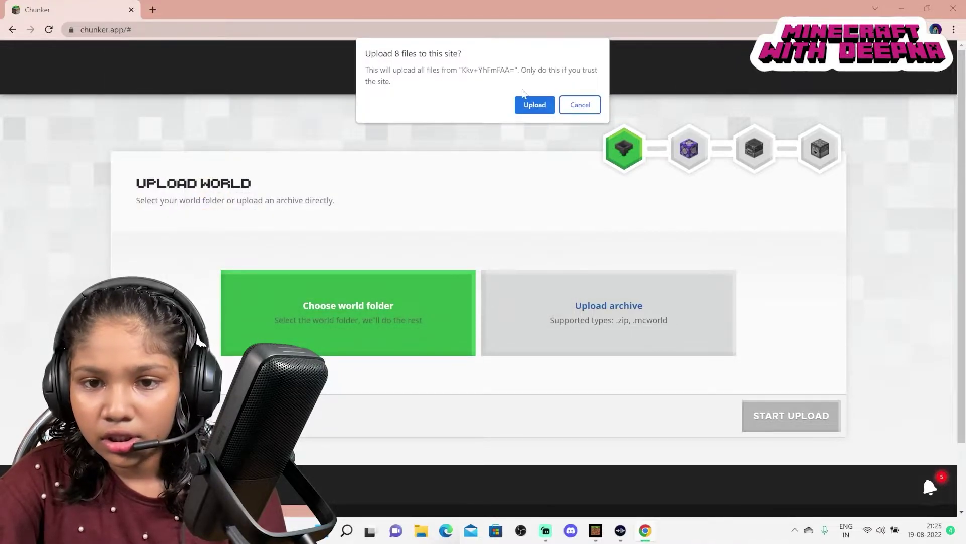
left_click(528, 104)
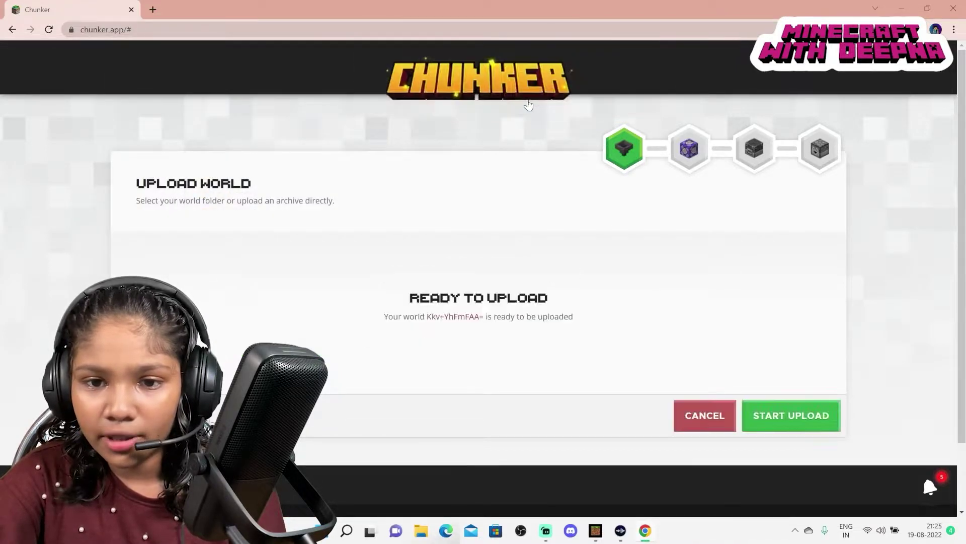
left_click(770, 414)
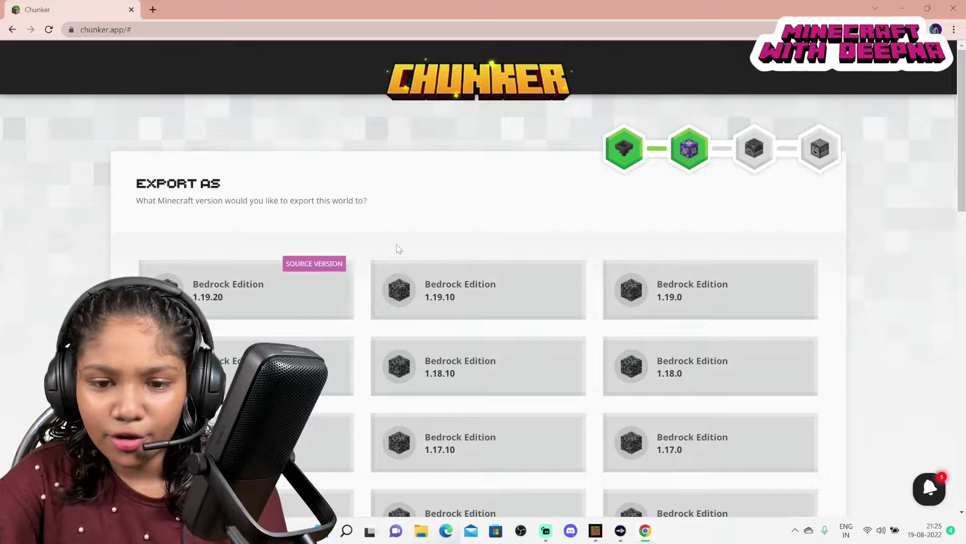
Look through the available export versions and choose Java Edition 1.19.1 as the target.
scroll(466, 302, "down", 3)
scroll(498, 251, "down", 12)
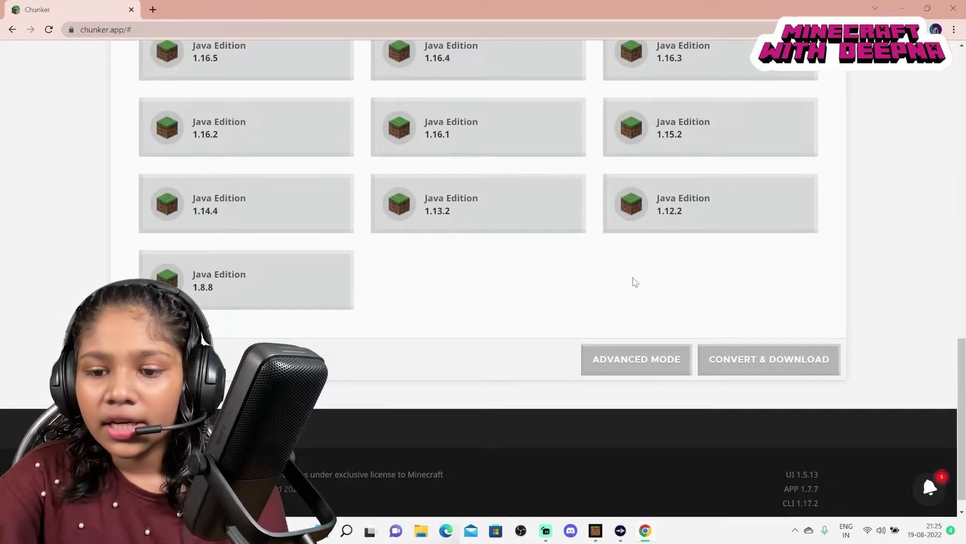
scroll(626, 358, "up", 7)
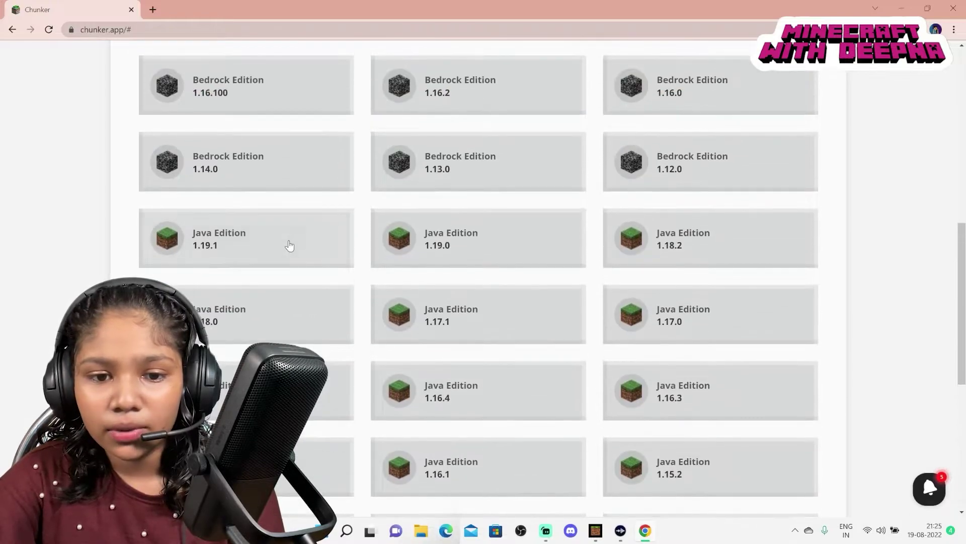
scroll(709, 366, "down", 6)
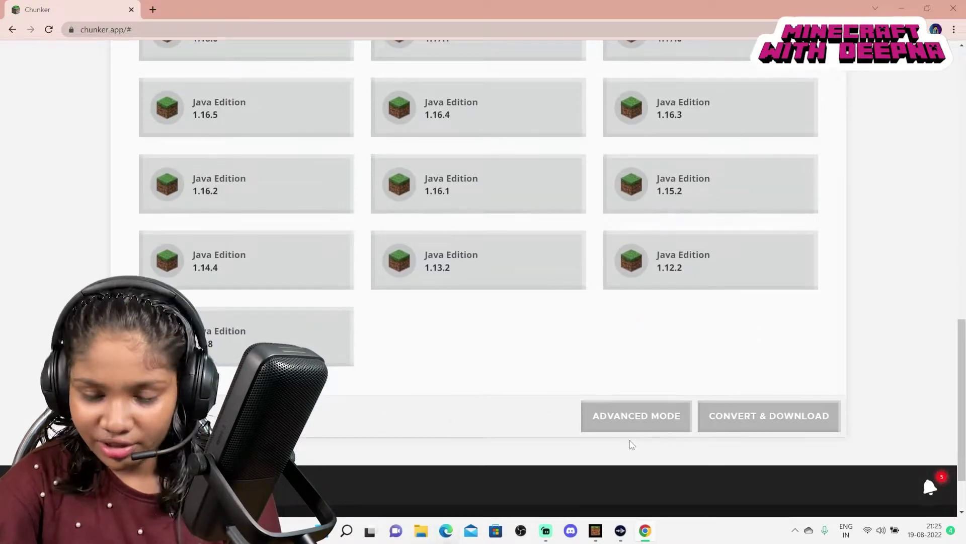
scroll(632, 445, "up", 4)
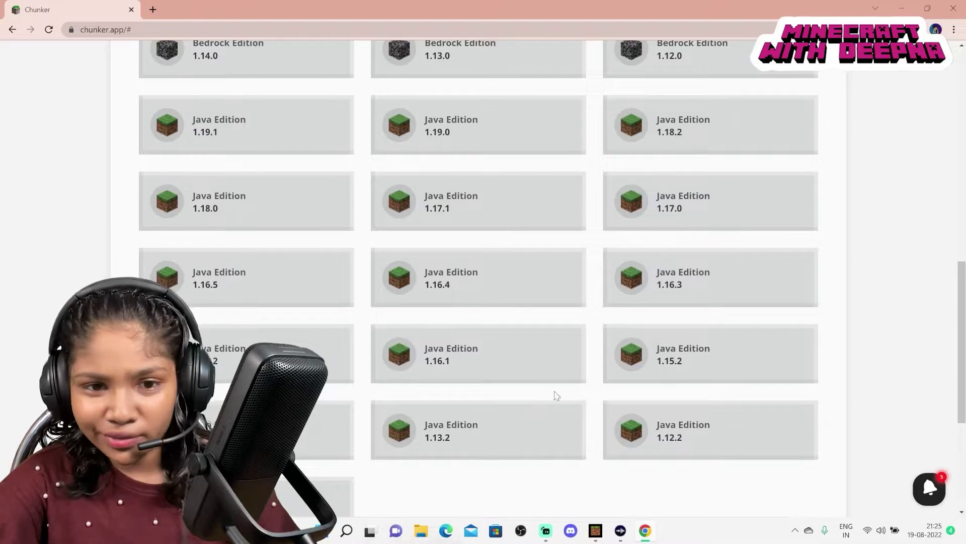
scroll(556, 395, "up", 5)
left_click(298, 340)
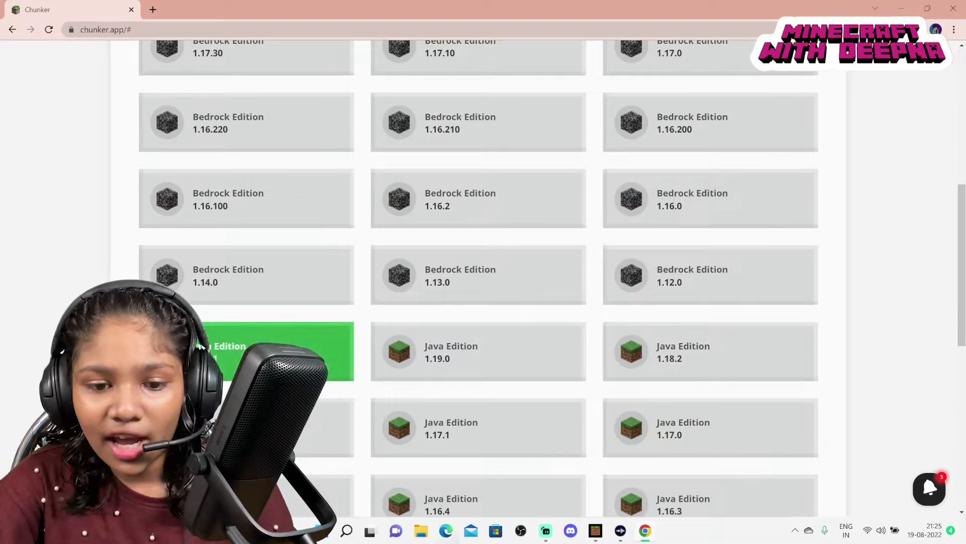
Start the conversion of the uploaded world to the chosen Java Edition version.
scroll(312, 302, "down", 4)
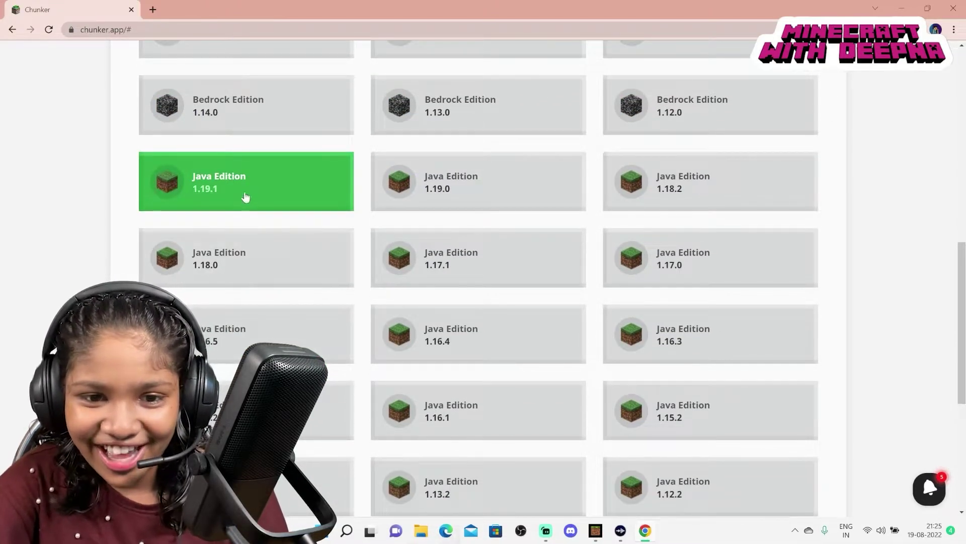
scroll(145, 210, "down", 7)
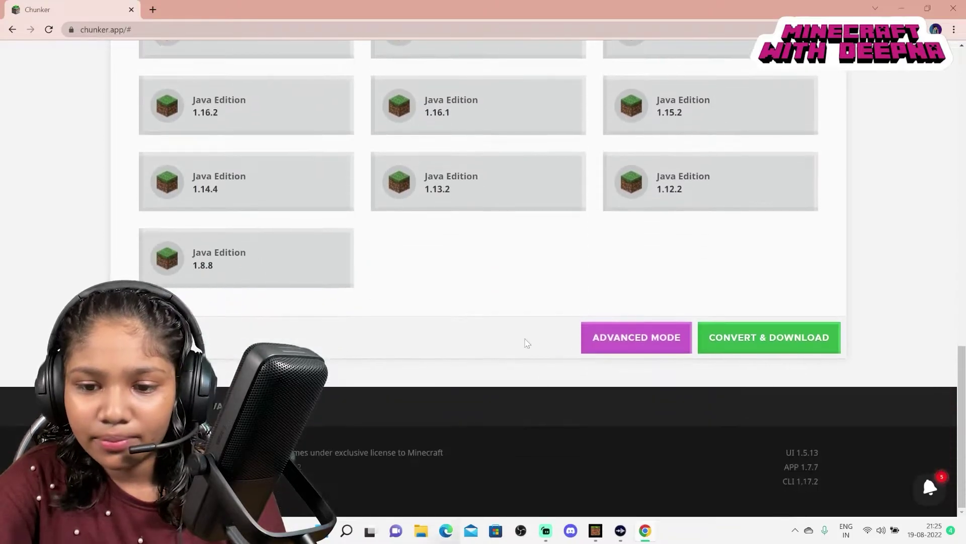
left_click(749, 342)
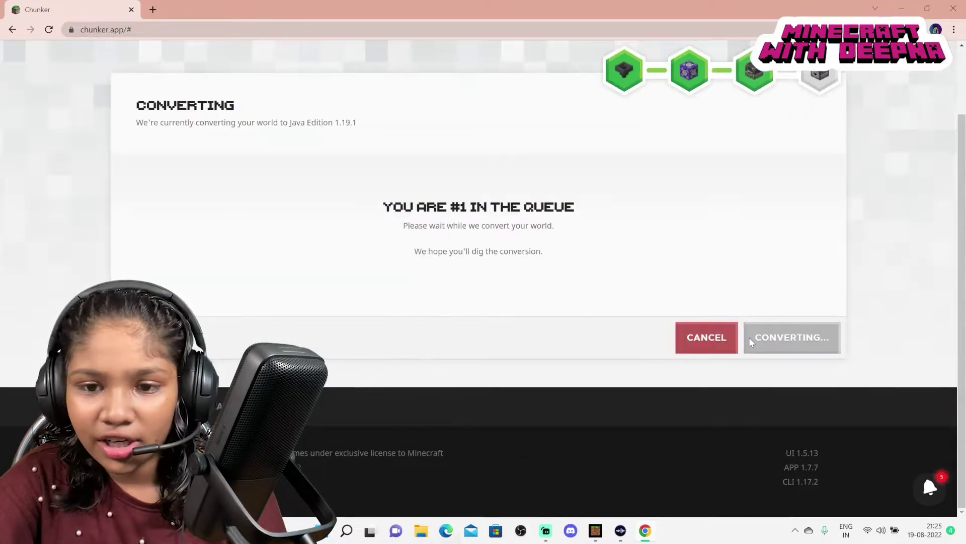
Download the converted world as a ZIP archive and close the archive window that opens.
scroll(427, 297, "up", 1)
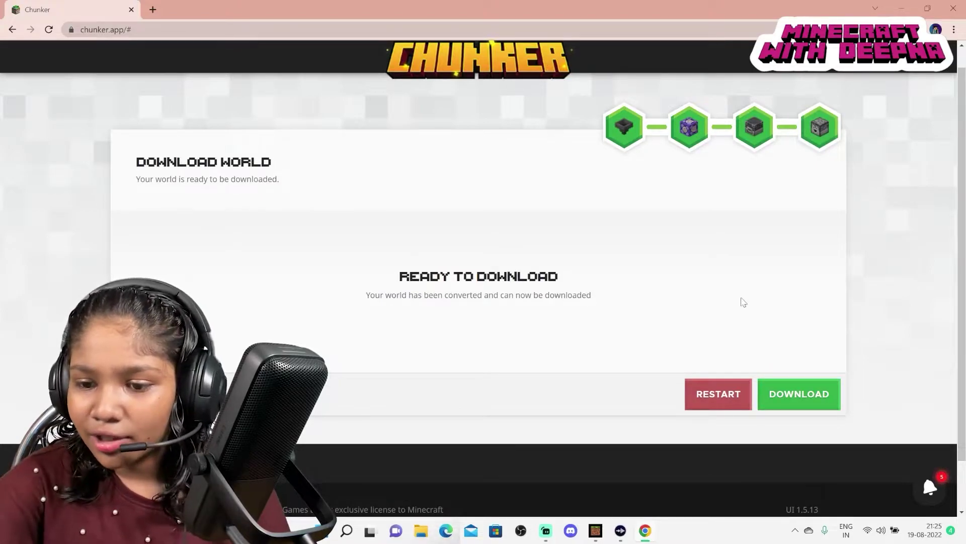
left_click(779, 385)
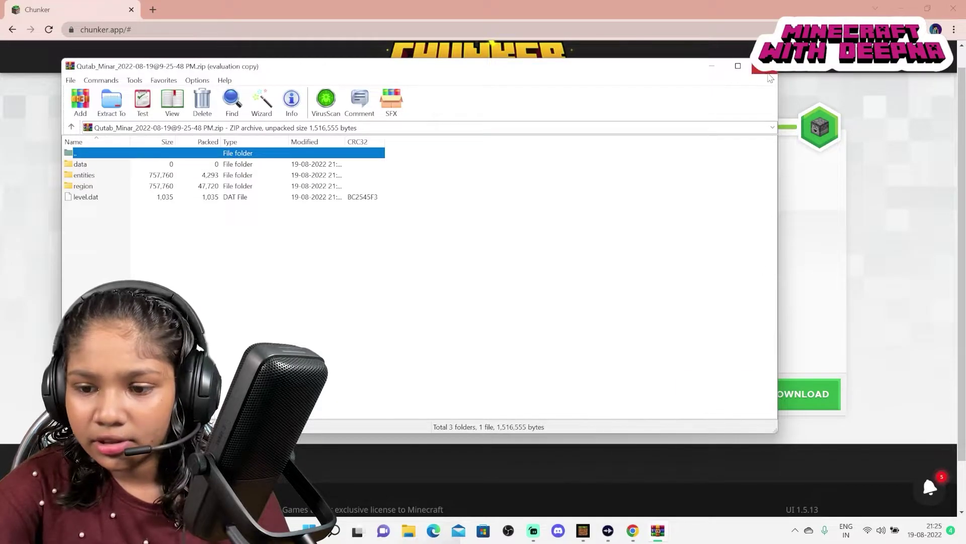
left_click(766, 67)
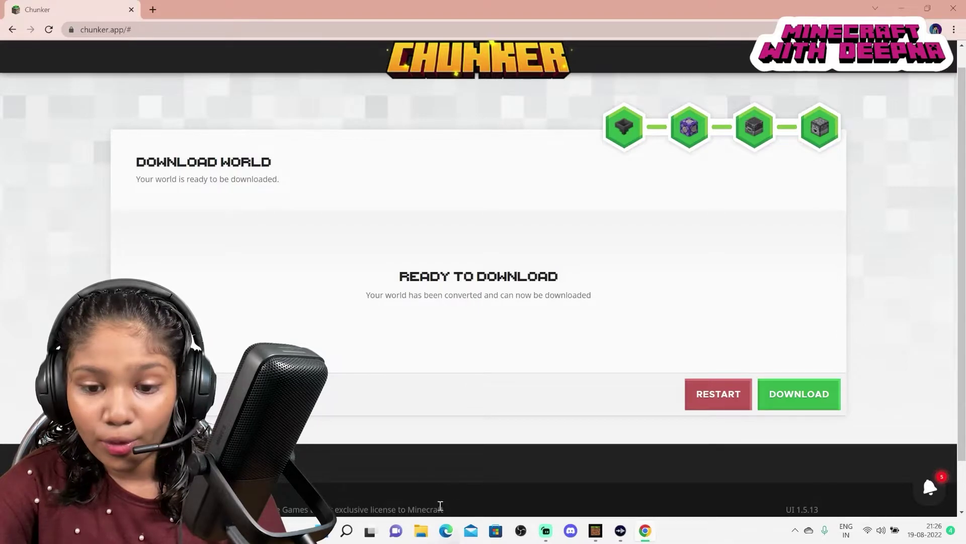
Switch to File Explorer and copy the Qutab_Minar_2022-08-19@9-25-48 PM archive from the Downloads folder.
left_click(429, 532)
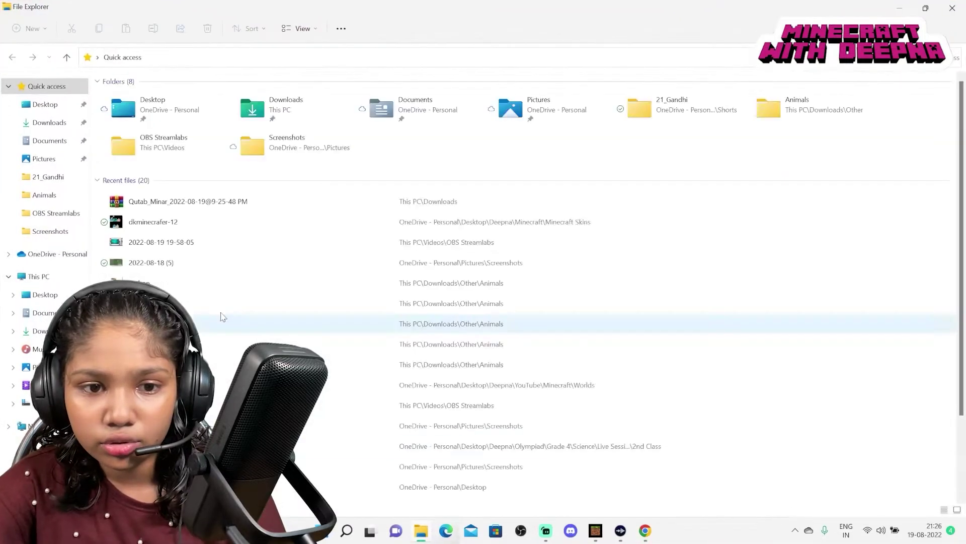
left_click(50, 122)
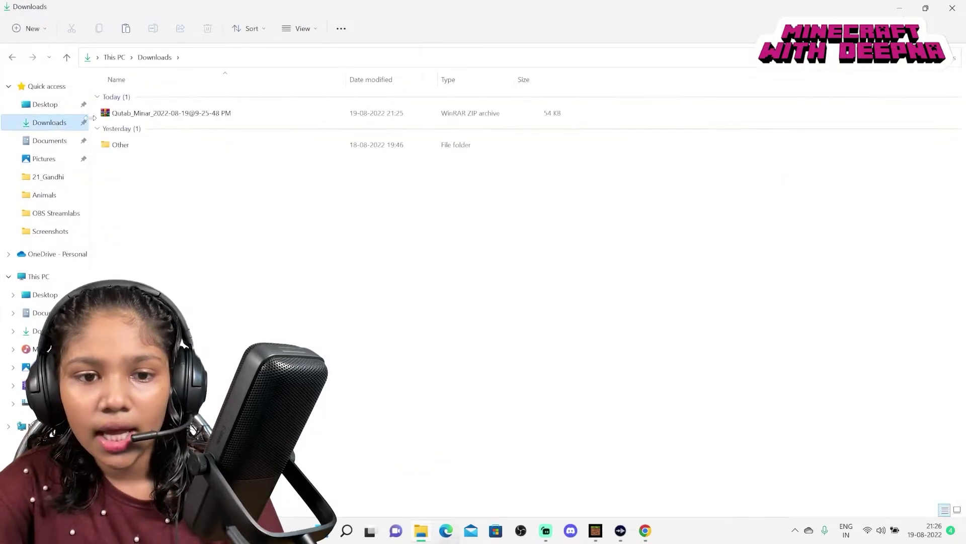
left_click(211, 114)
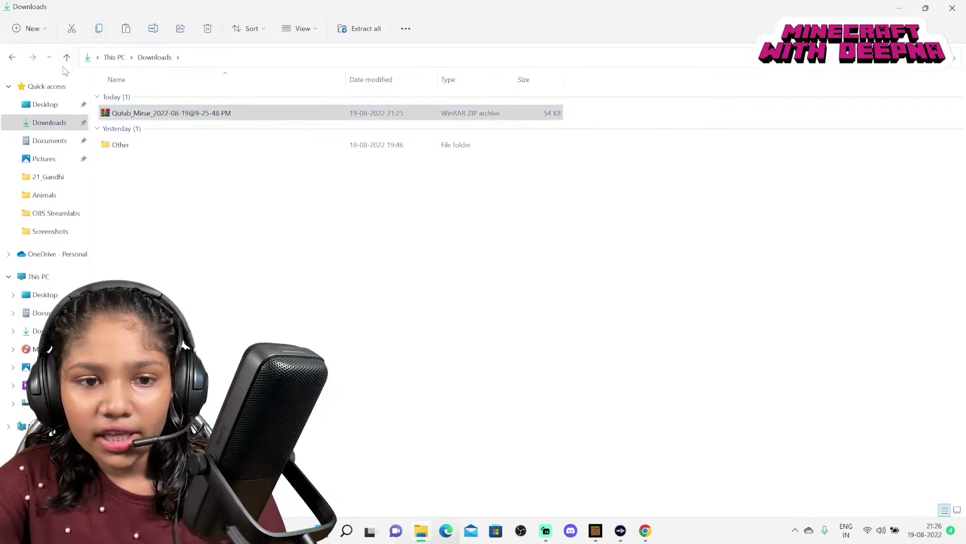
Go to %appdata% and open the .minecraft\saves folder.
left_click(292, 60)
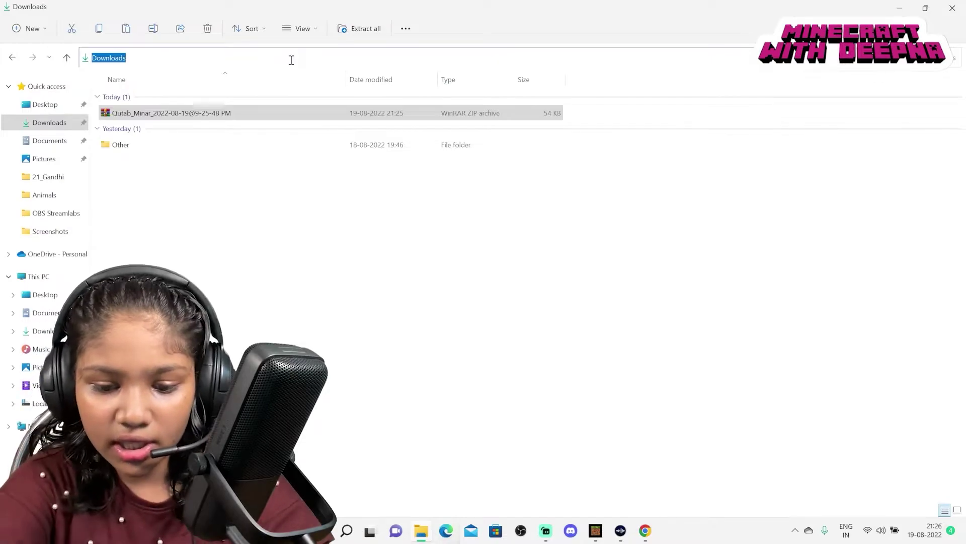
type("%")
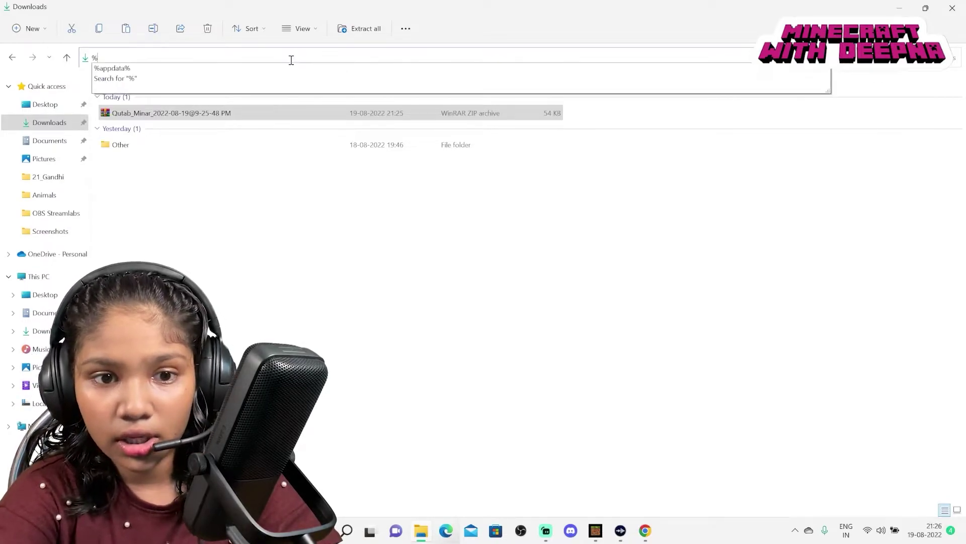
type("a")
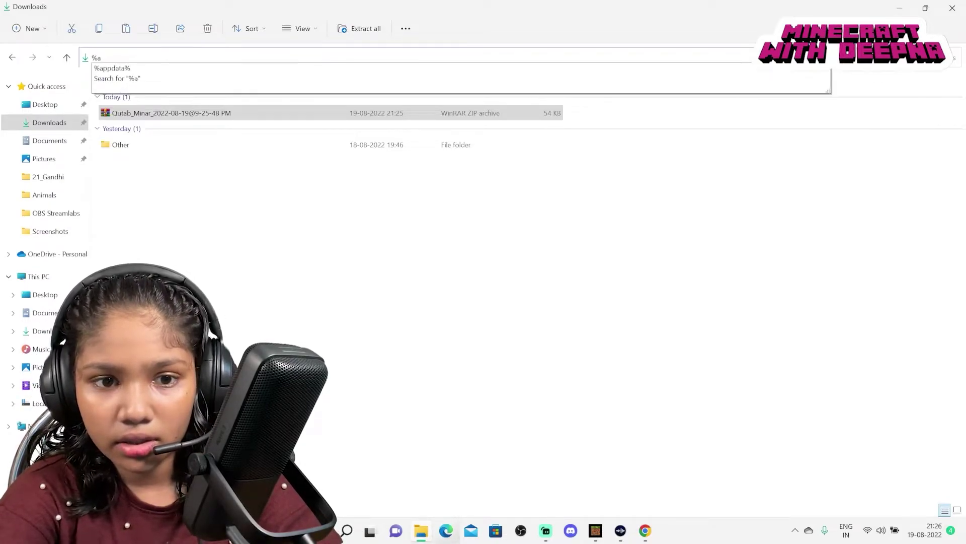
type("ppdata%")
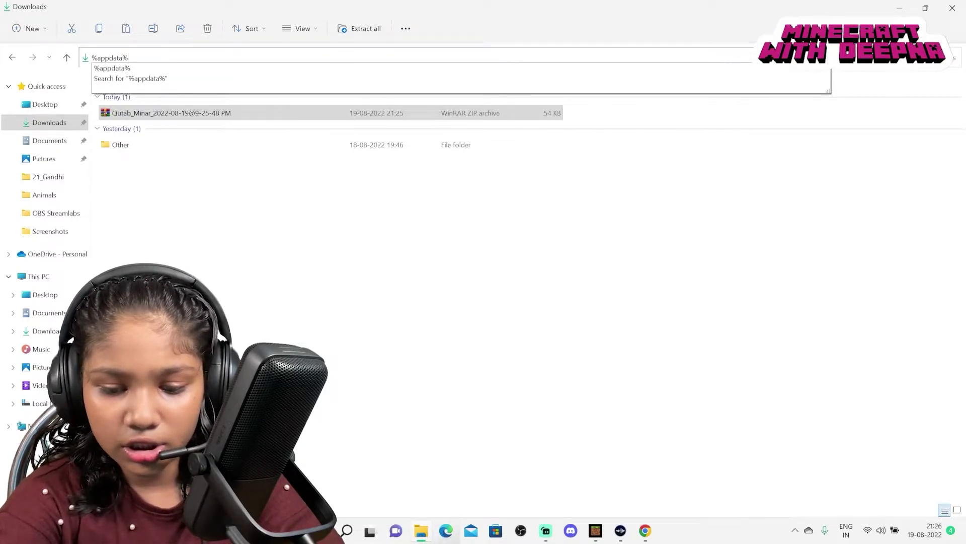
key("Return")
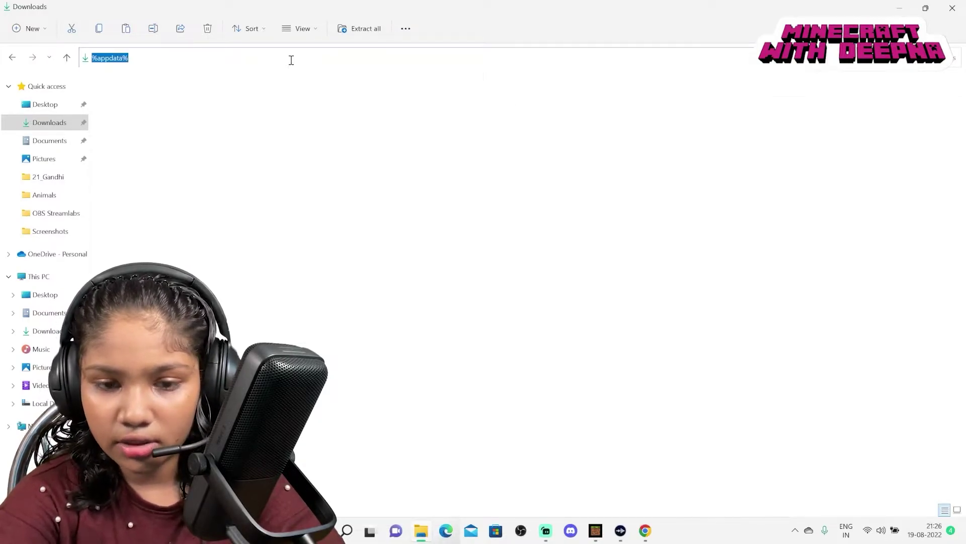
double_click(221, 122)
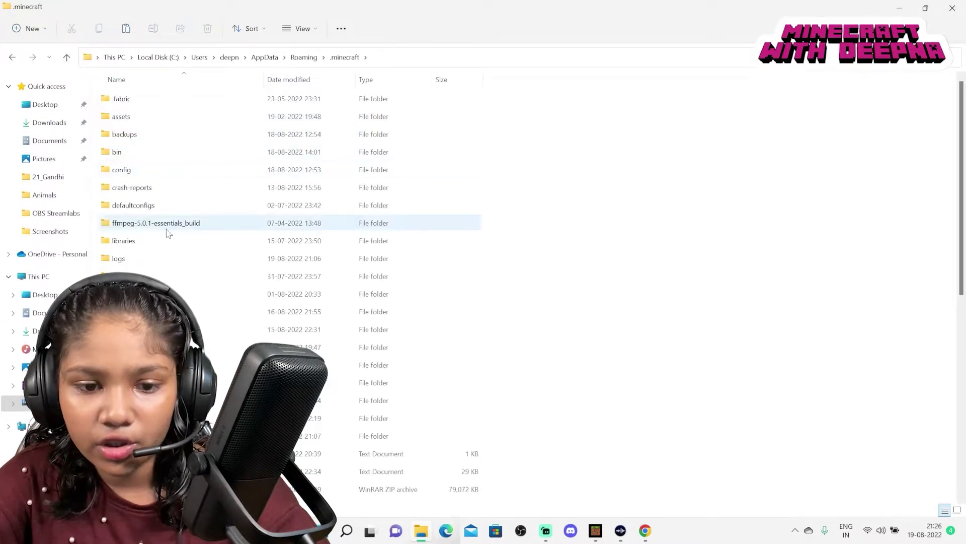
double_click(169, 368)
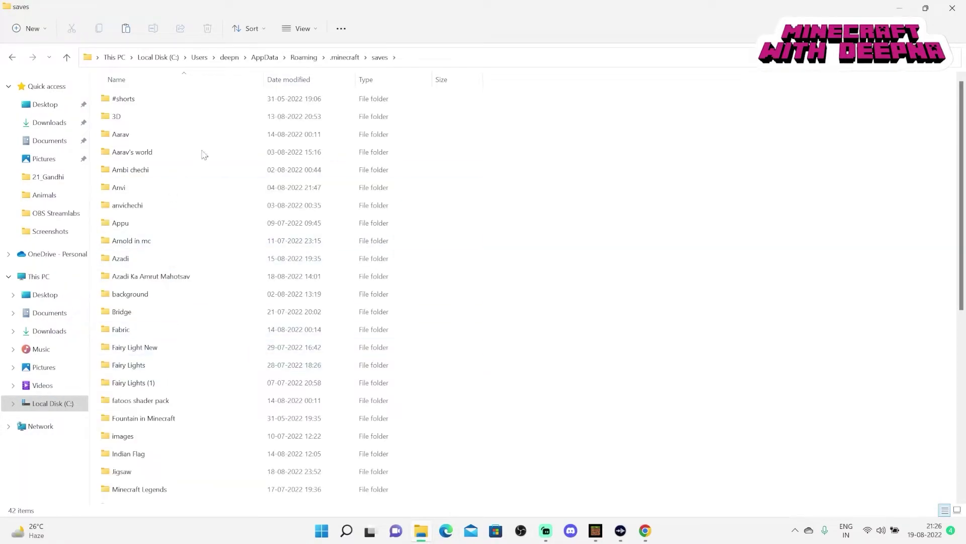
Create a new folder named Qutab Minar inside the saves folder.
right_click(505, 141)
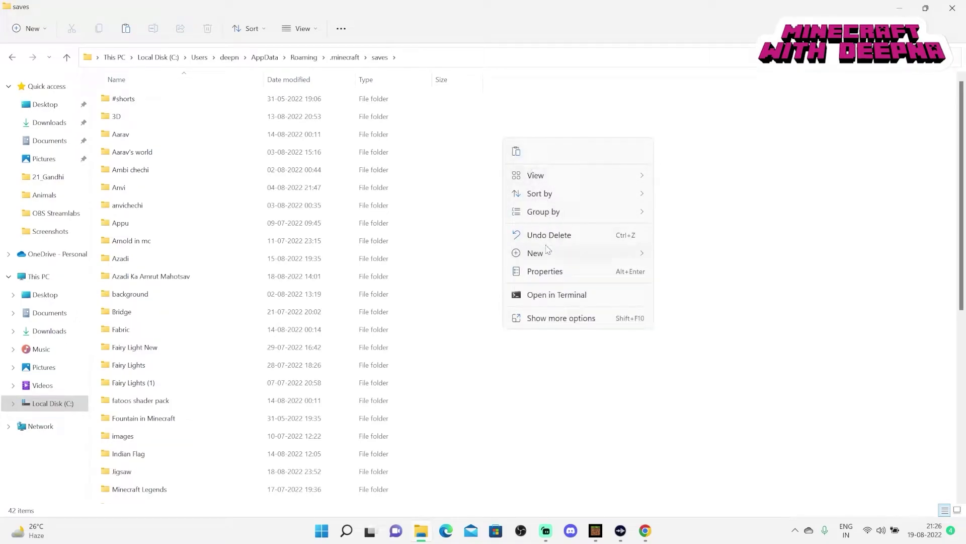
mouse_move(548, 252)
left_click(676, 253)
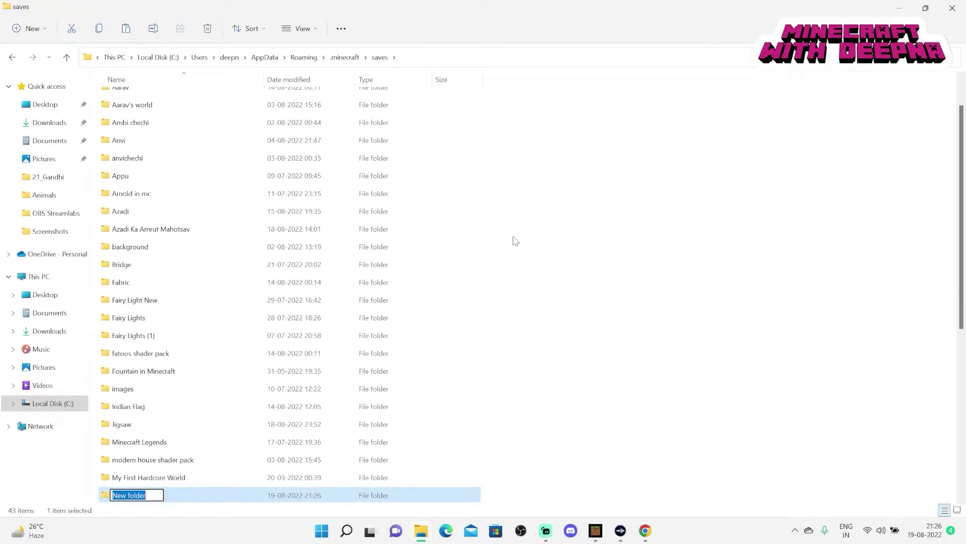
type("Q")
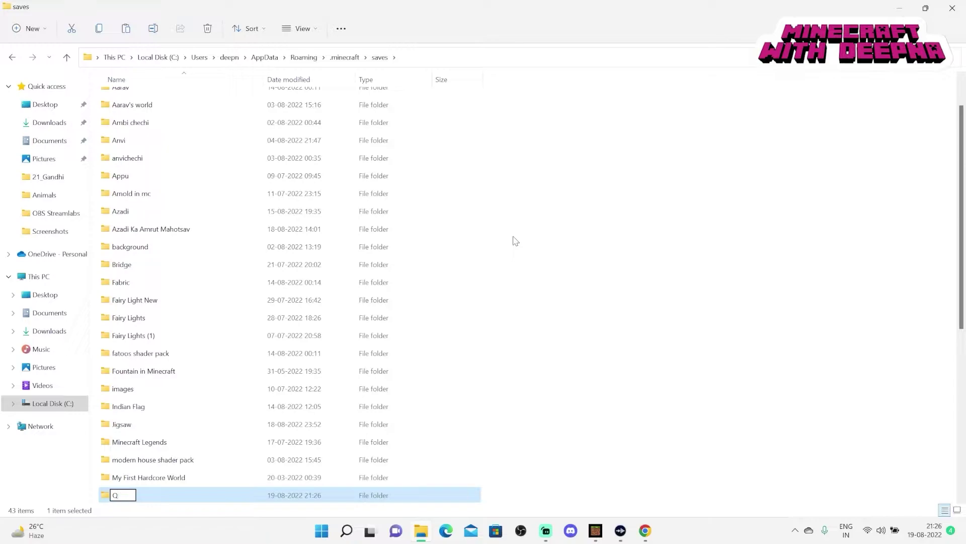
type("utab Minar")
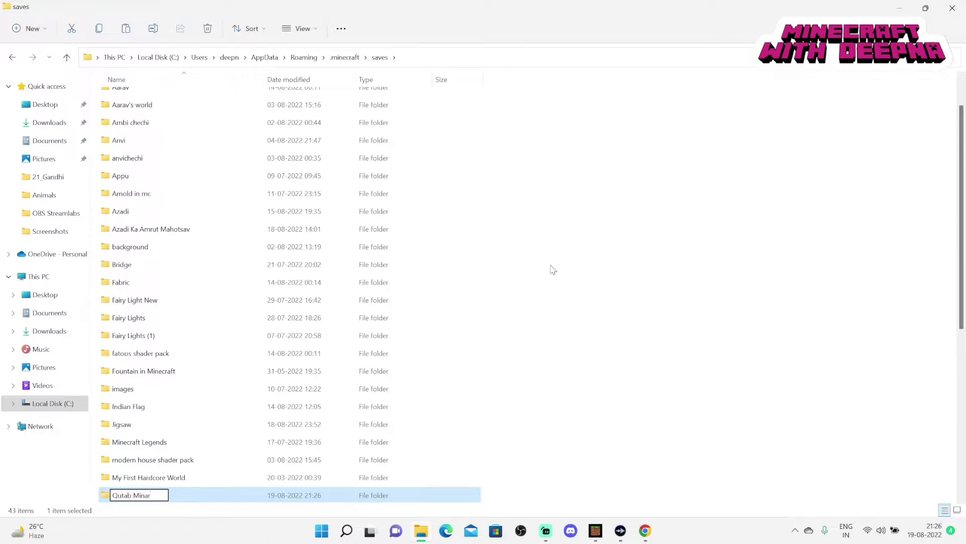
key("Return")
Paste the copied world archive into the Qutab Minar folder and extract all its contents there.
scroll(302, 428, "down", 3)
double_click(181, 501)
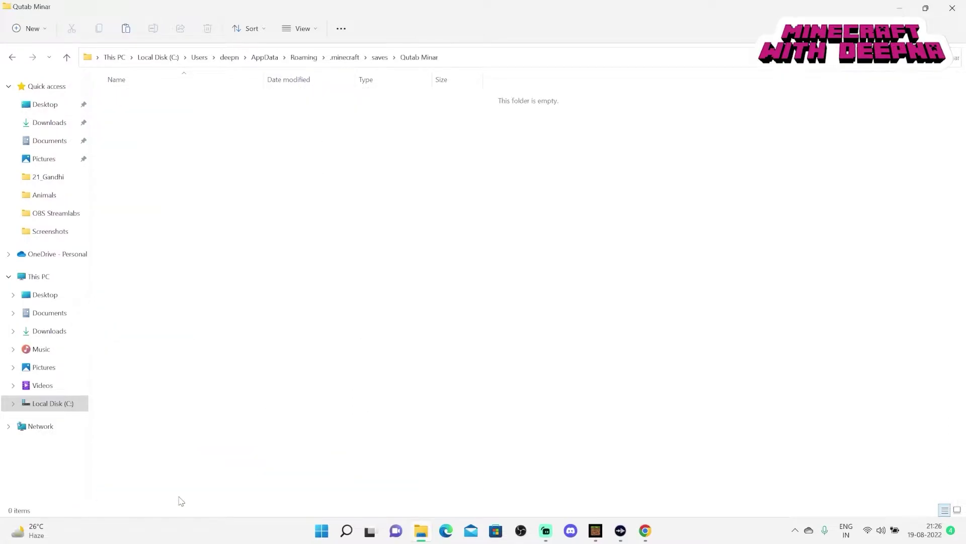
left_click(127, 29)
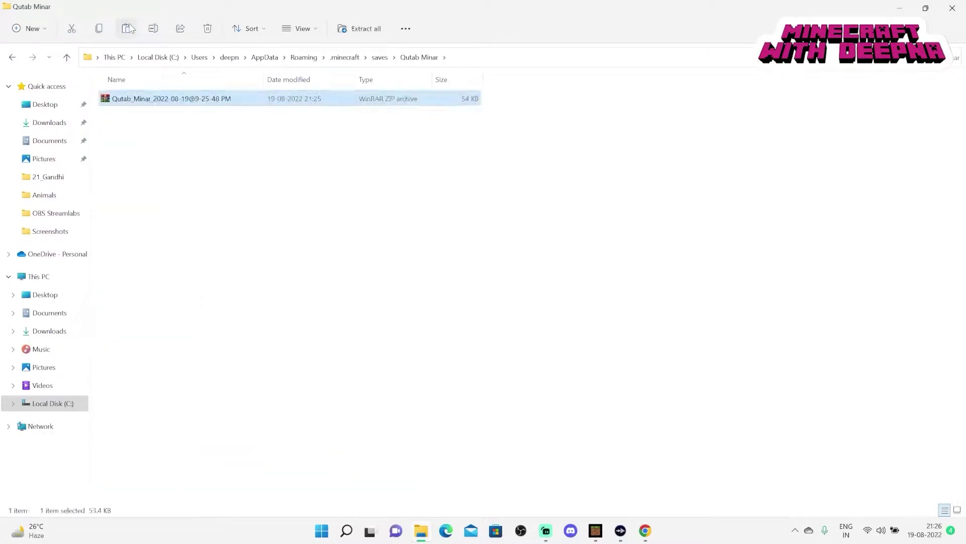
left_click(358, 28)
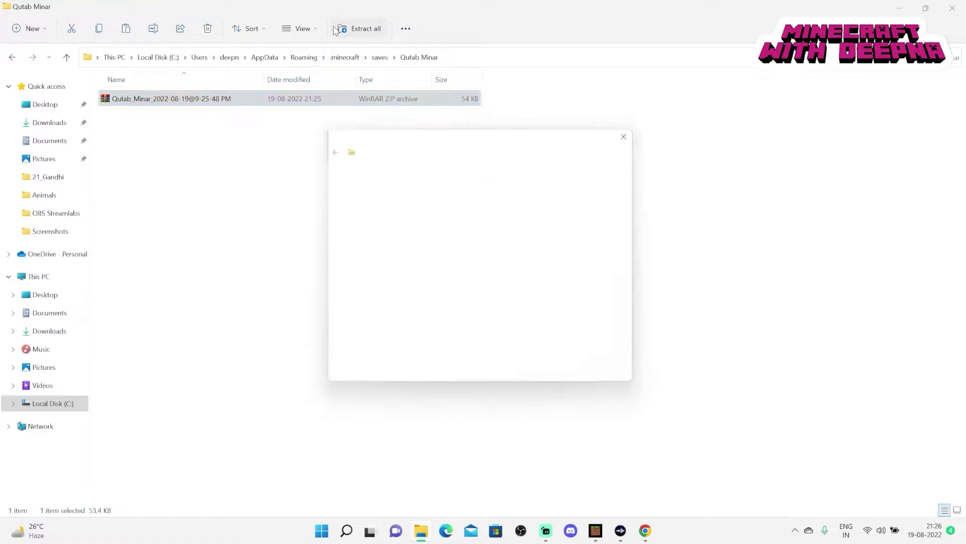
left_click(577, 383)
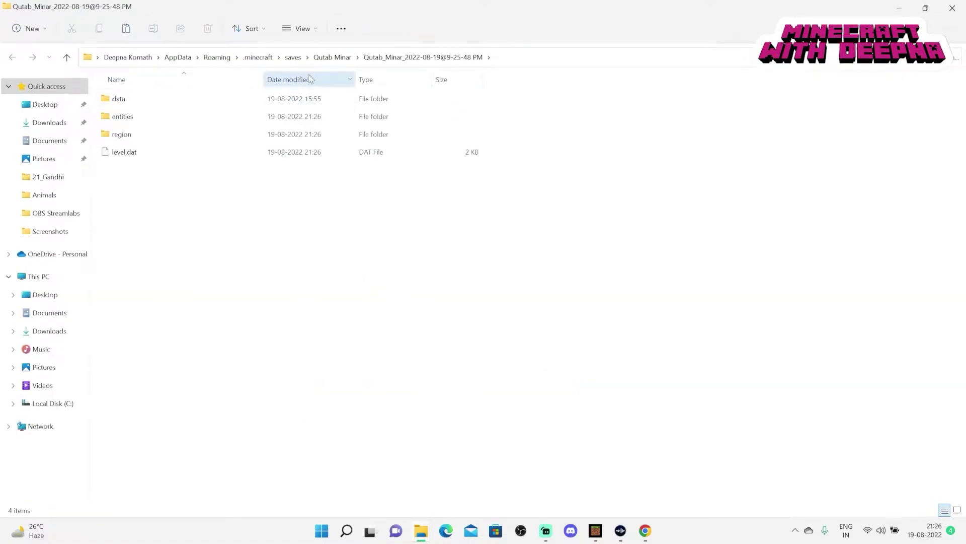
Check the extracted world folder, return to the Qutab Minar folder and delete the ZIP archive from it.
left_click(333, 57)
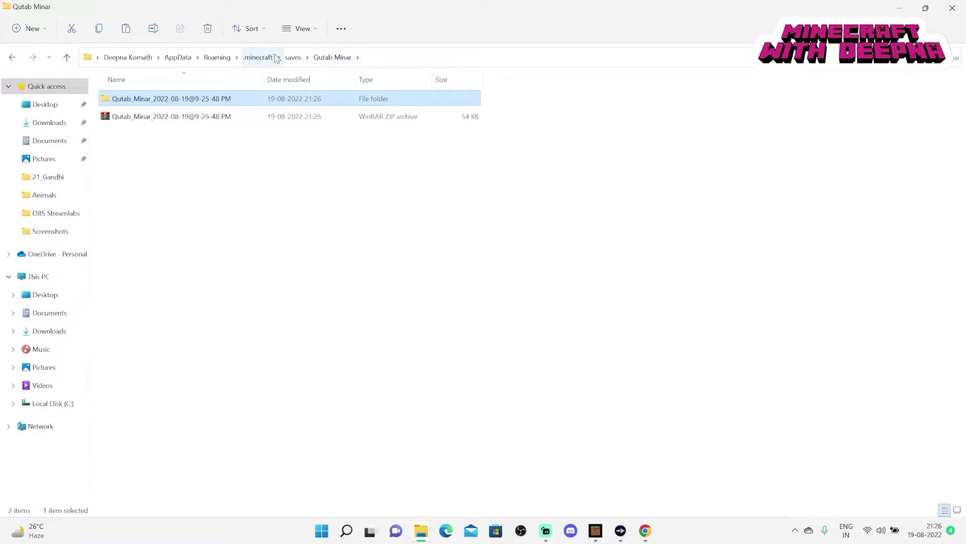
left_click(291, 58)
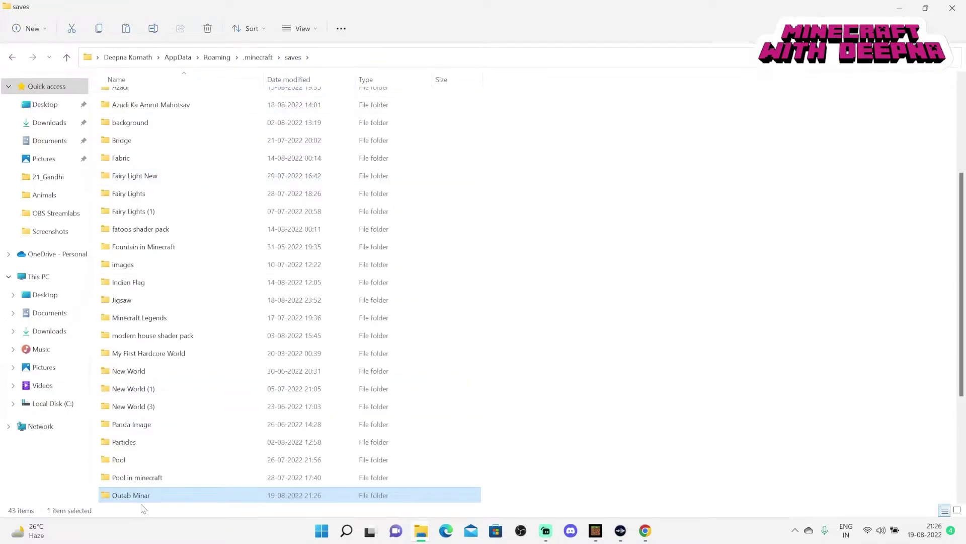
double_click(146, 499)
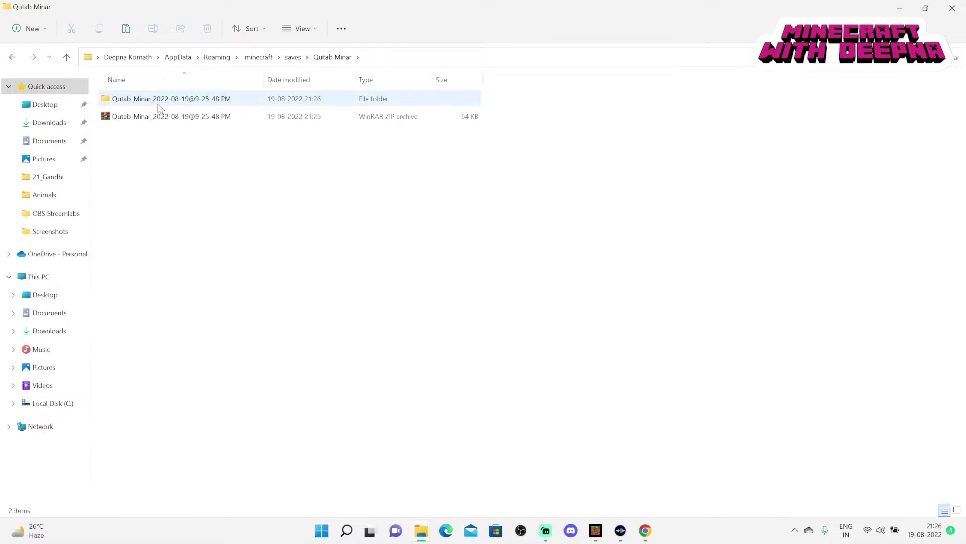
double_click(185, 101)
left_click(332, 57)
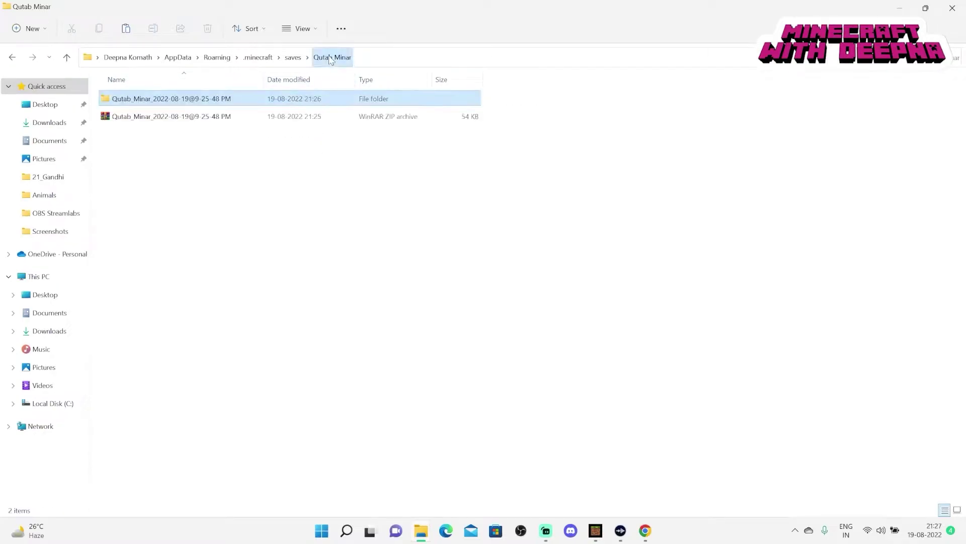
left_click(191, 117)
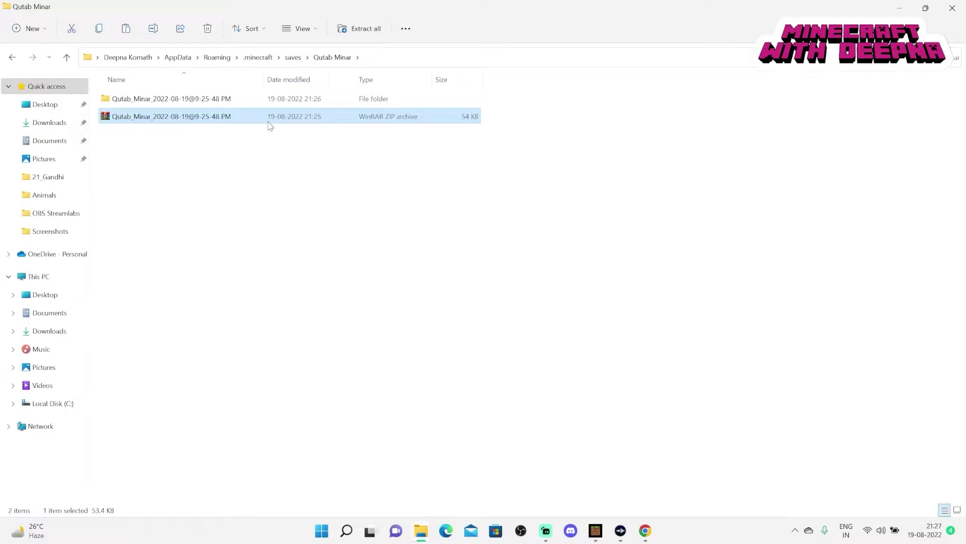
key("Delete")
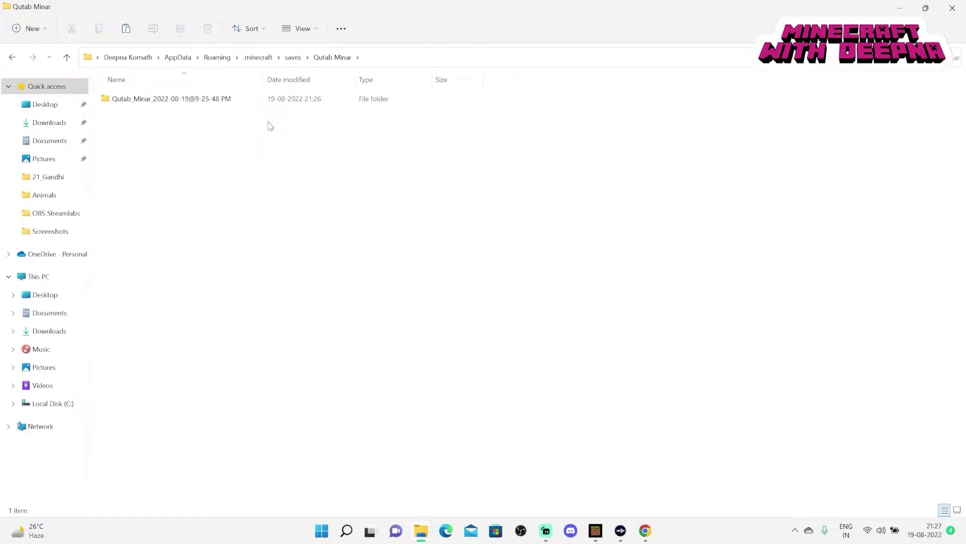
left_click(238, 100)
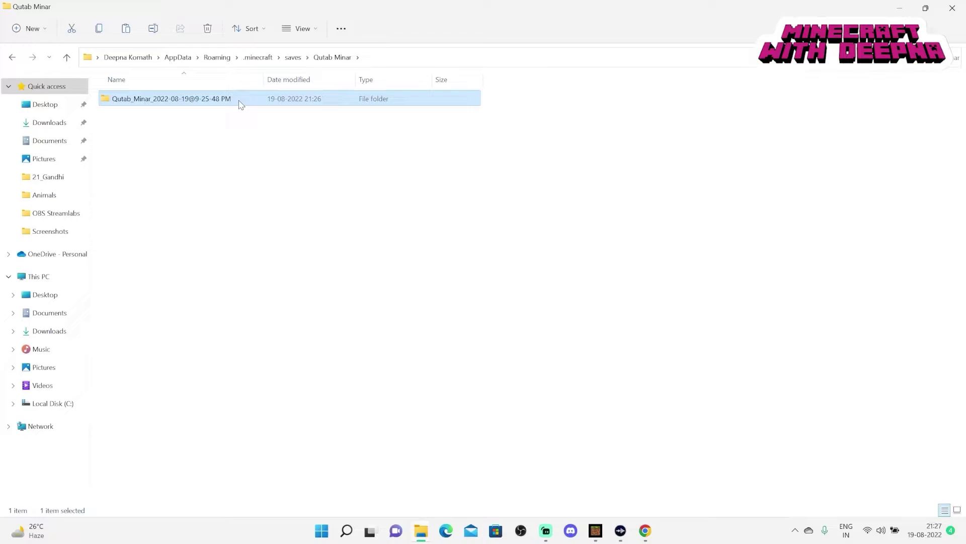
double_click(241, 103)
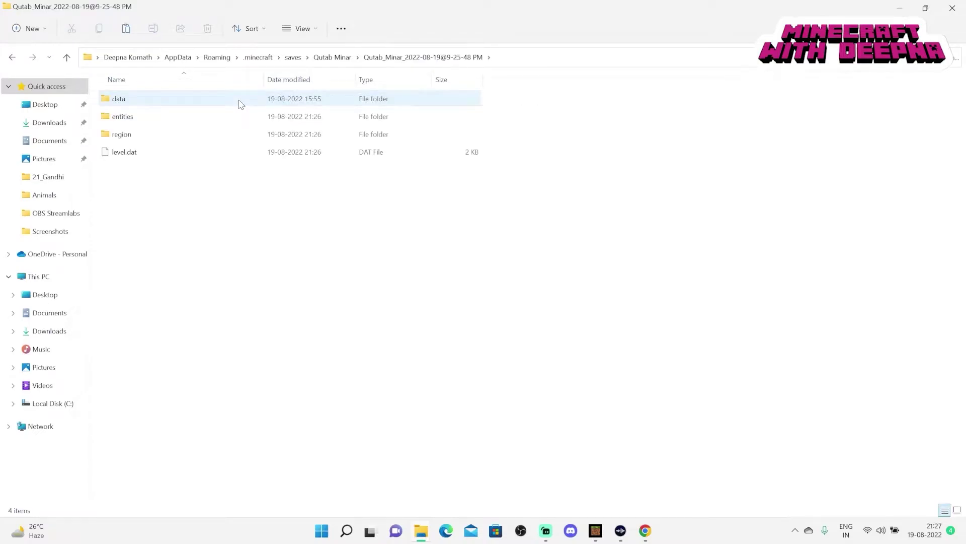
left_click(162, 98)
key("shift+Down")
key("ctrl+a")
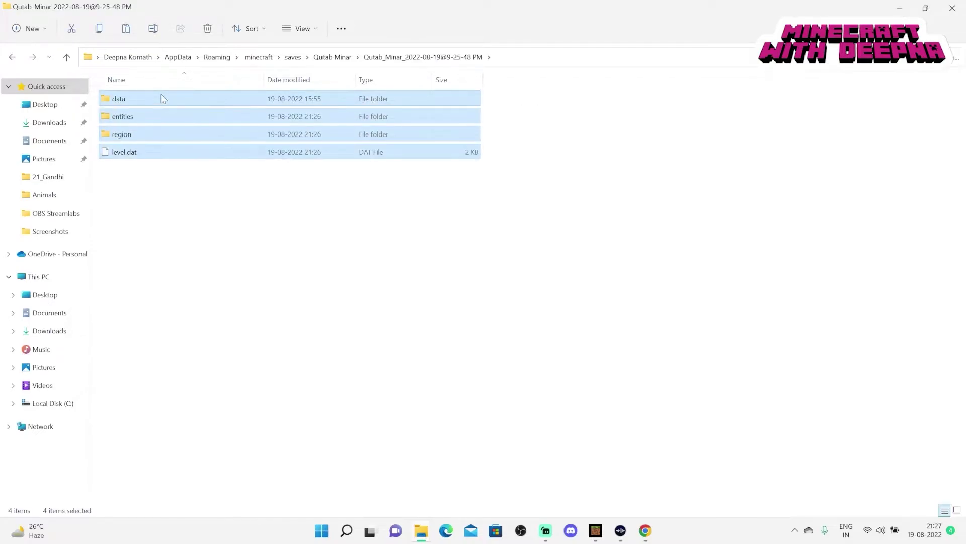
left_click(125, 29)
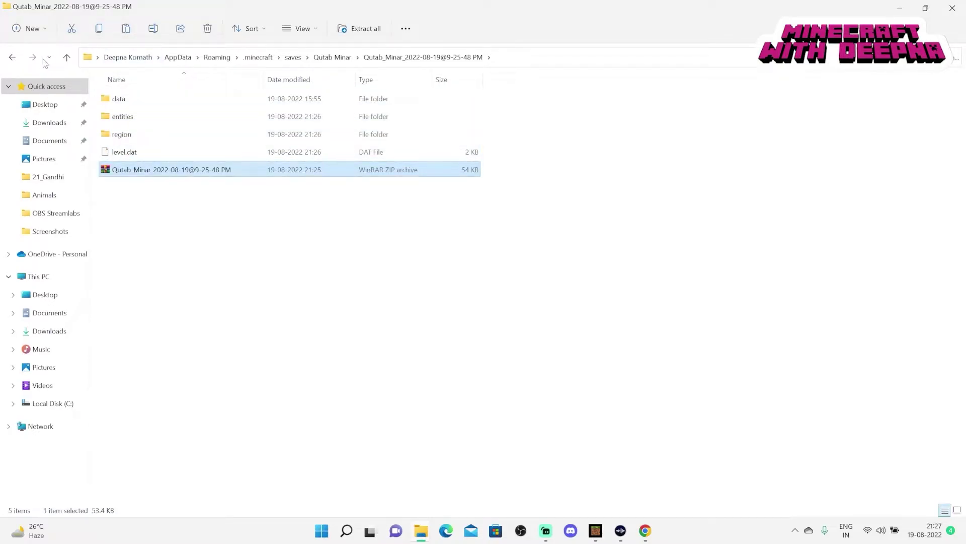
left_click(339, 59)
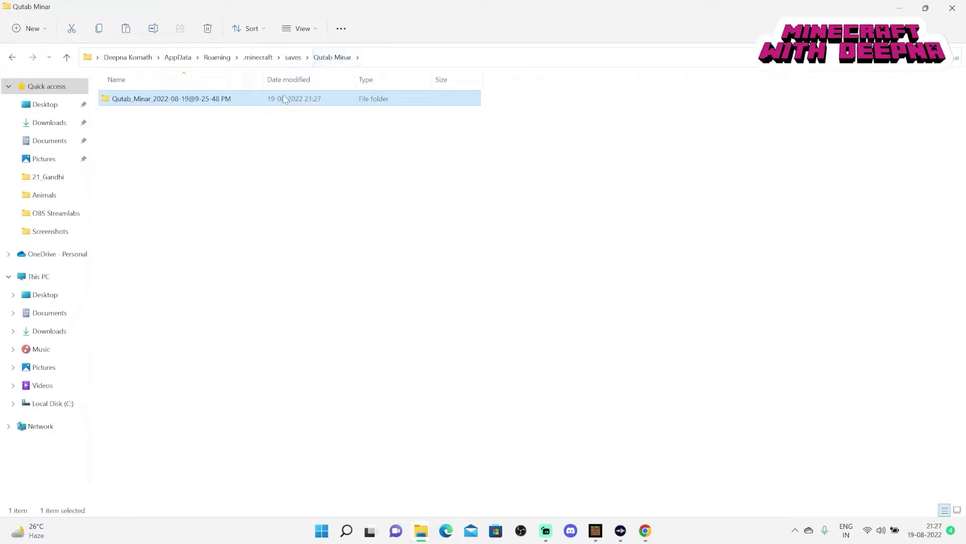
Move the data, entities and region folders and level.dat from the extracted world folder up into the Qutab Minar folder.
double_click(284, 99)
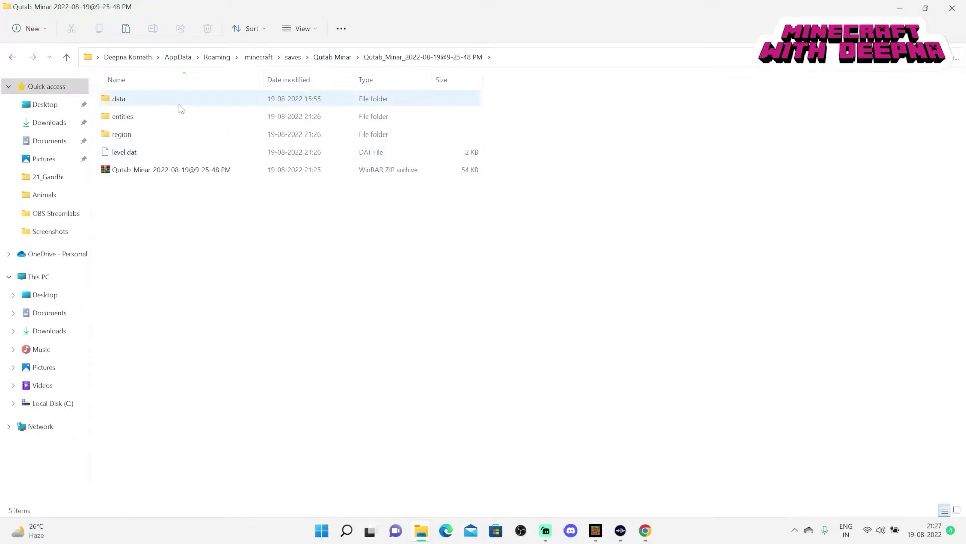
left_click(177, 102)
key("shift+Down")
key("shift+Down")
key("shift+Down")
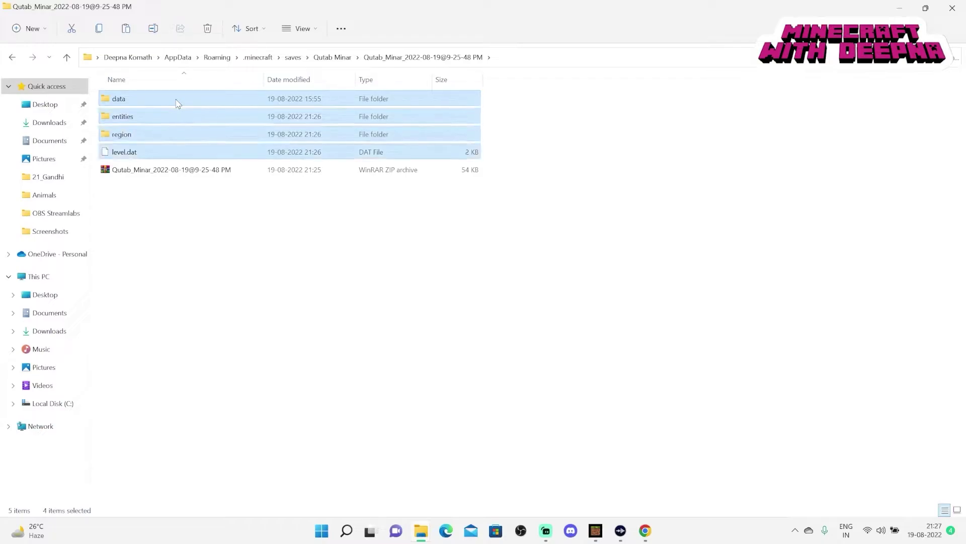
left_click(72, 29)
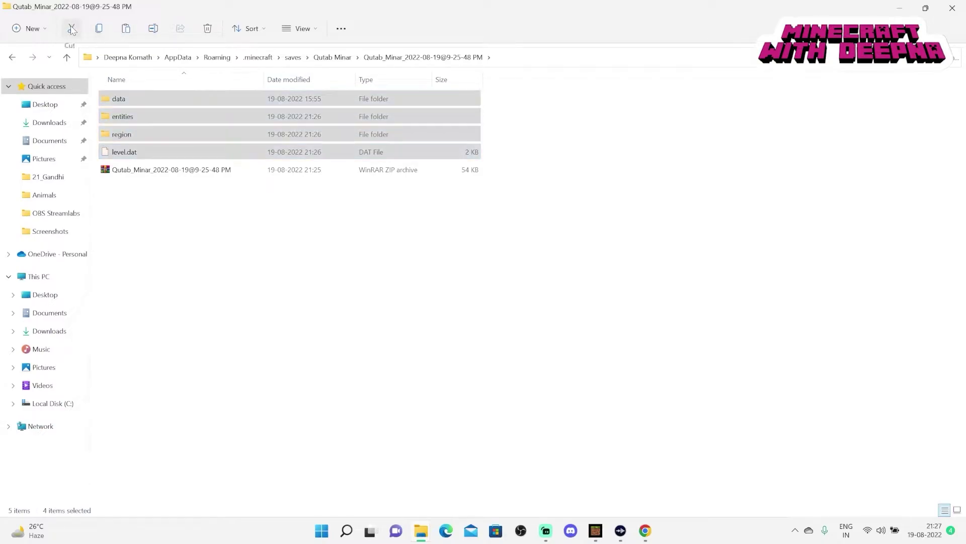
left_click(332, 57)
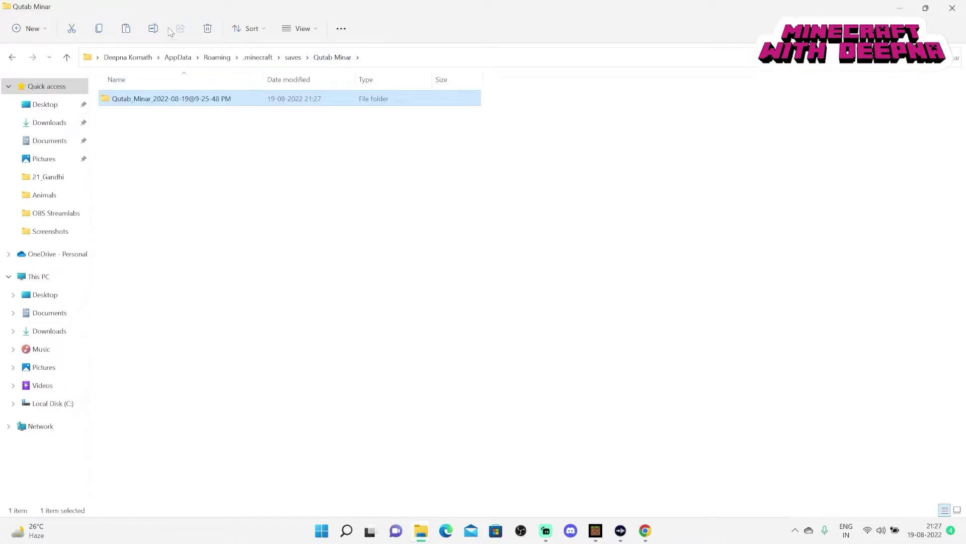
left_click(126, 29)
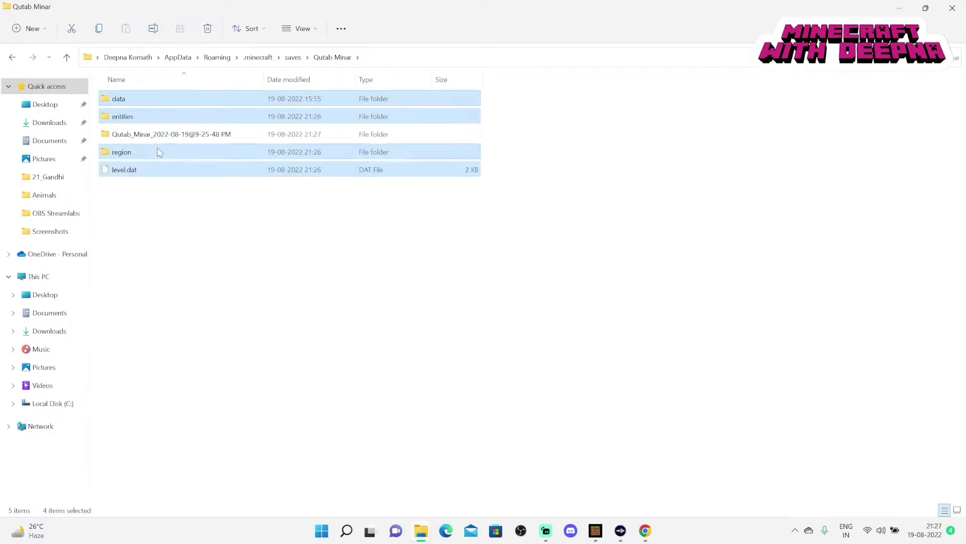
Delete the leftover Qutab_Minar_2022-08-19@9-25-48 PM folder from the Qutab Minar folder and minimize the file window.
left_click(159, 135)
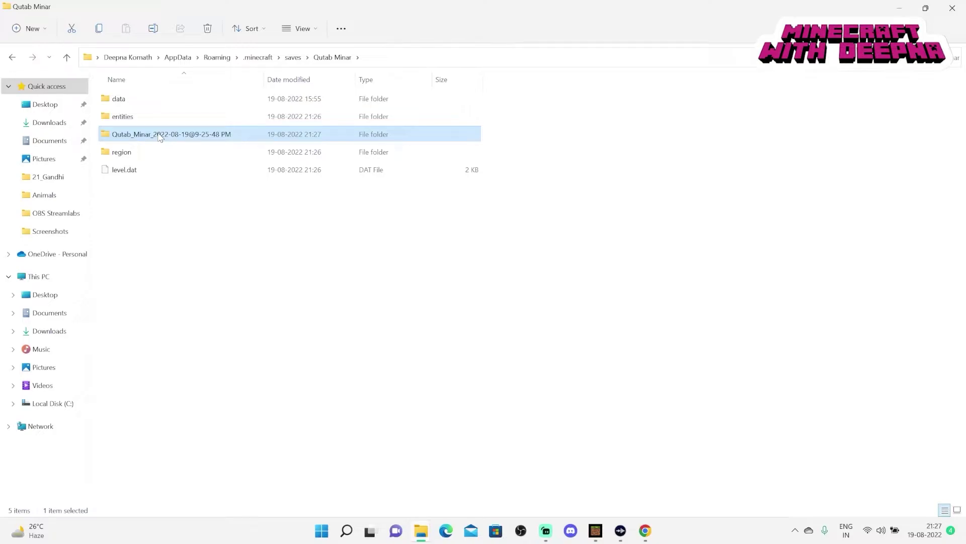
key("Delete")
left_click(132, 190)
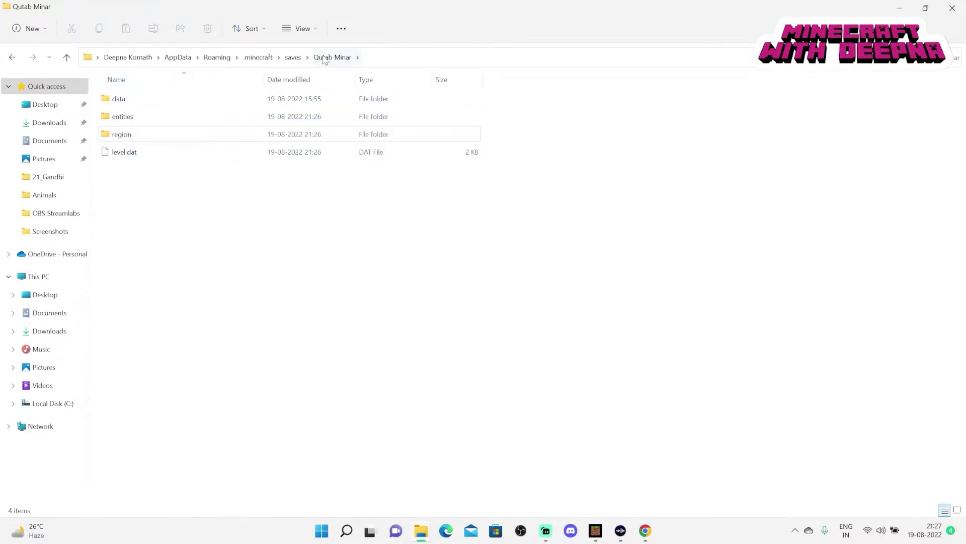
left_click(293, 58)
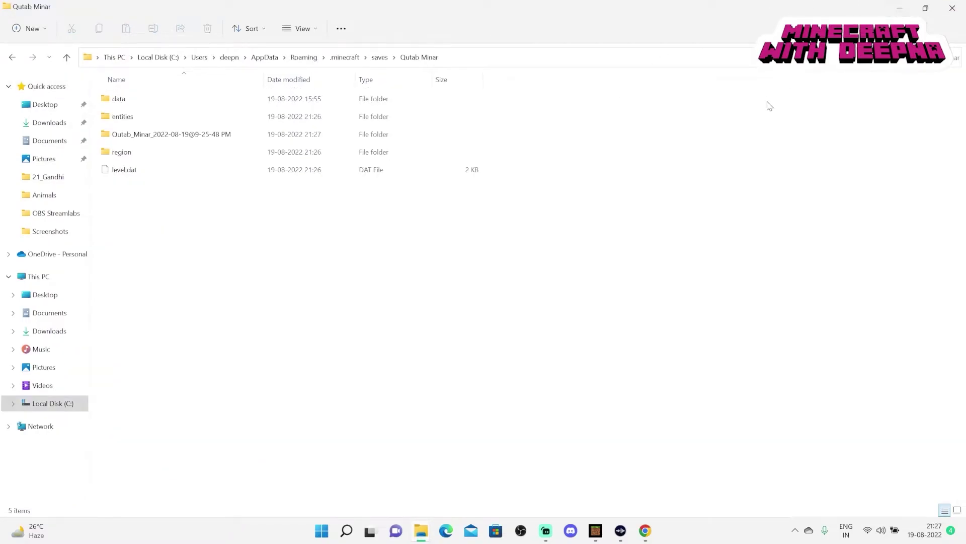
left_click(901, 7)
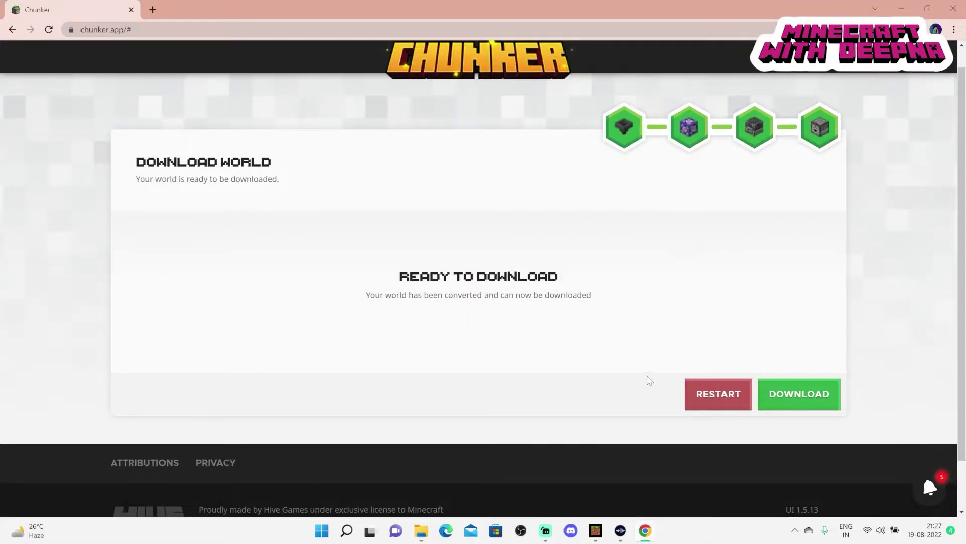
Open the Minecraft Launcher, start Java Edition with the latest release 1.19.2 and maximize the game window.
left_click(347, 530)
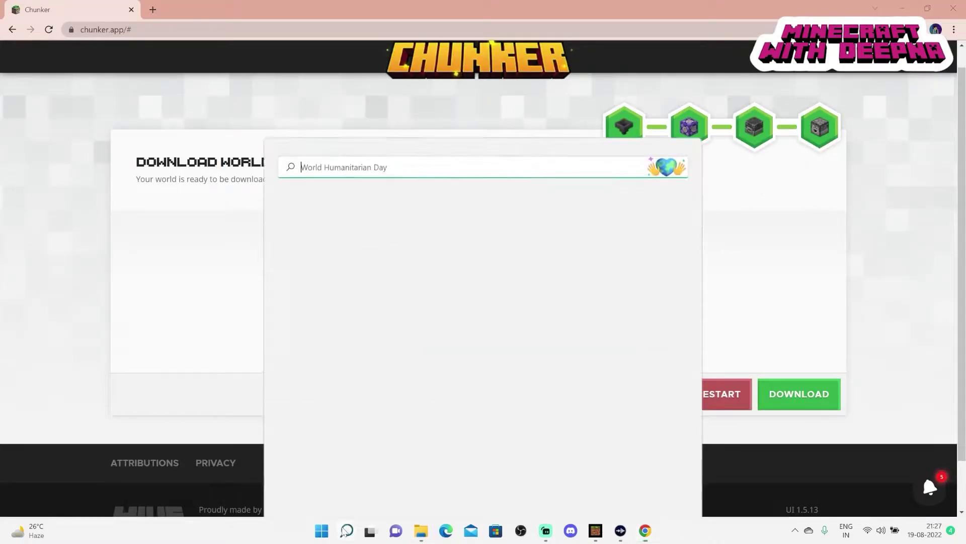
left_click(356, 237)
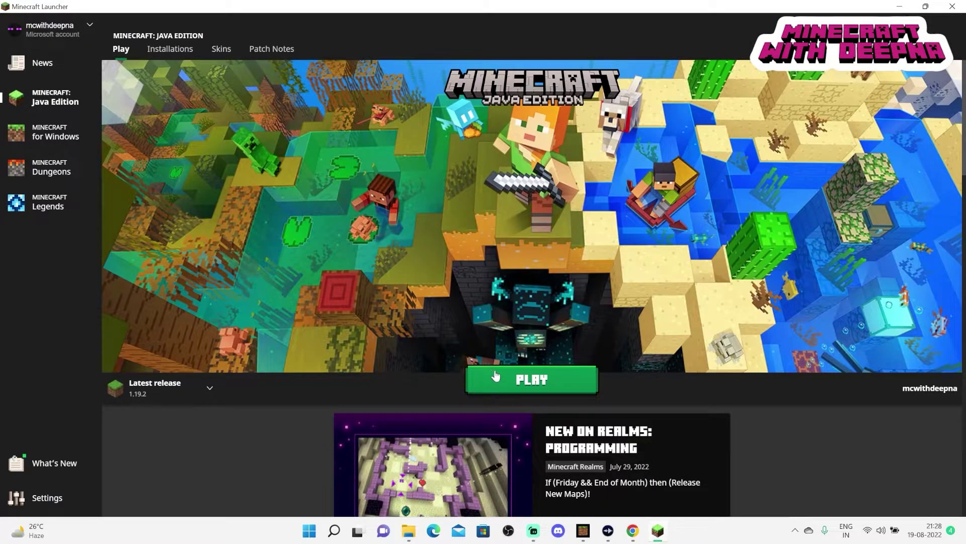
left_click(495, 373)
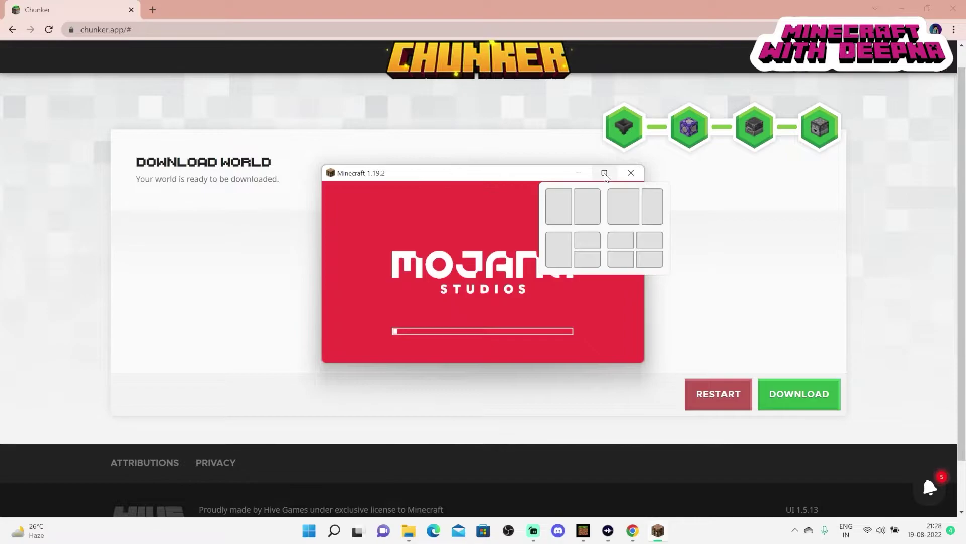
left_click(604, 173)
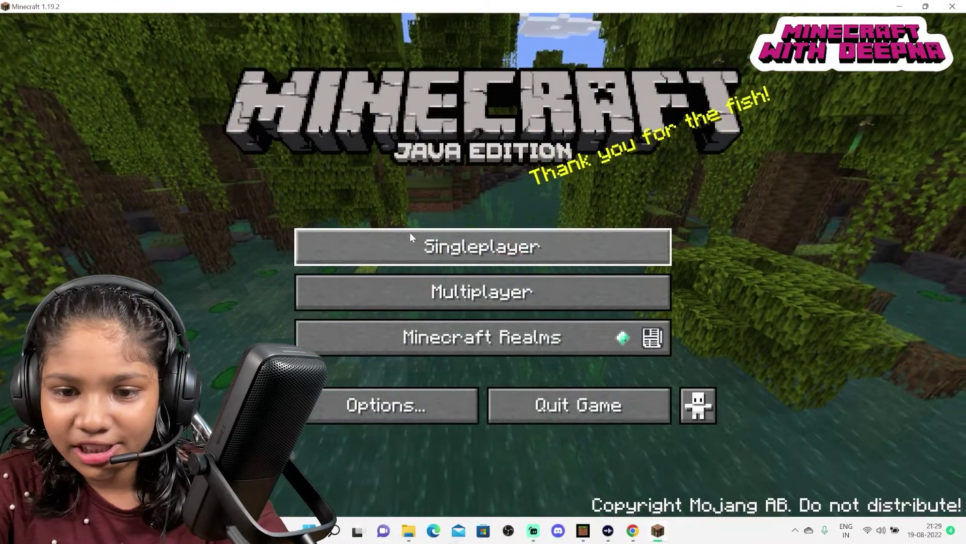
Load the Qutab Minar world in singleplayer and fly around the tower to inspect the converted build.
left_click(410, 236)
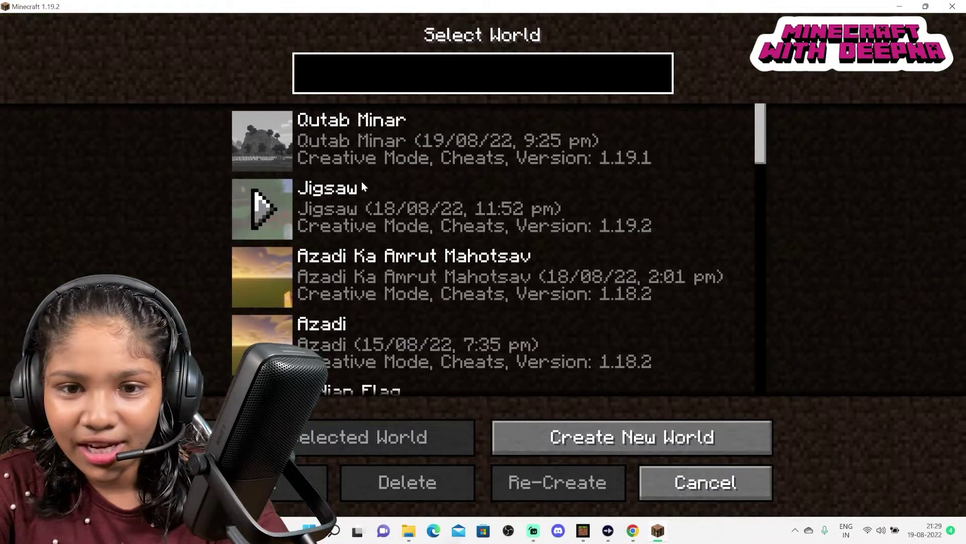
left_click(367, 140)
left_click(371, 451)
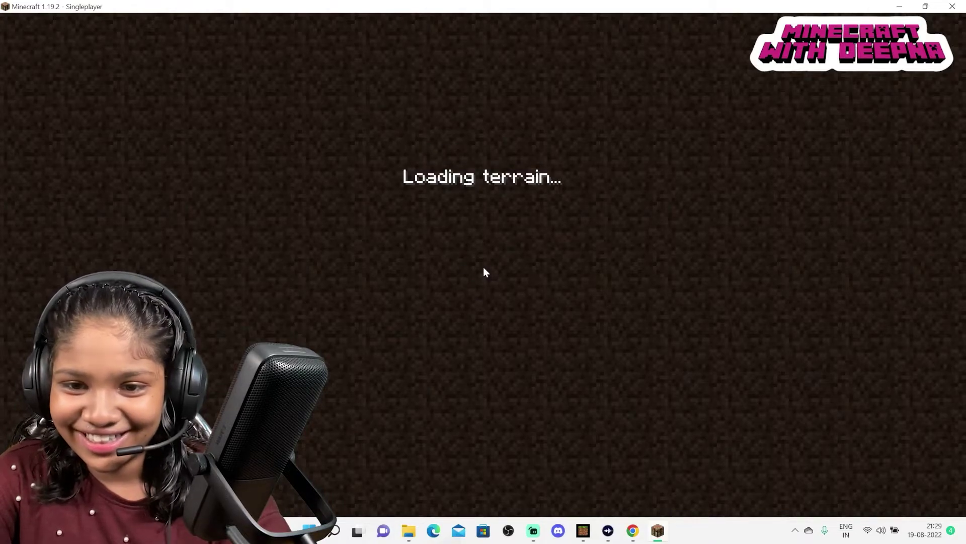
key("w")
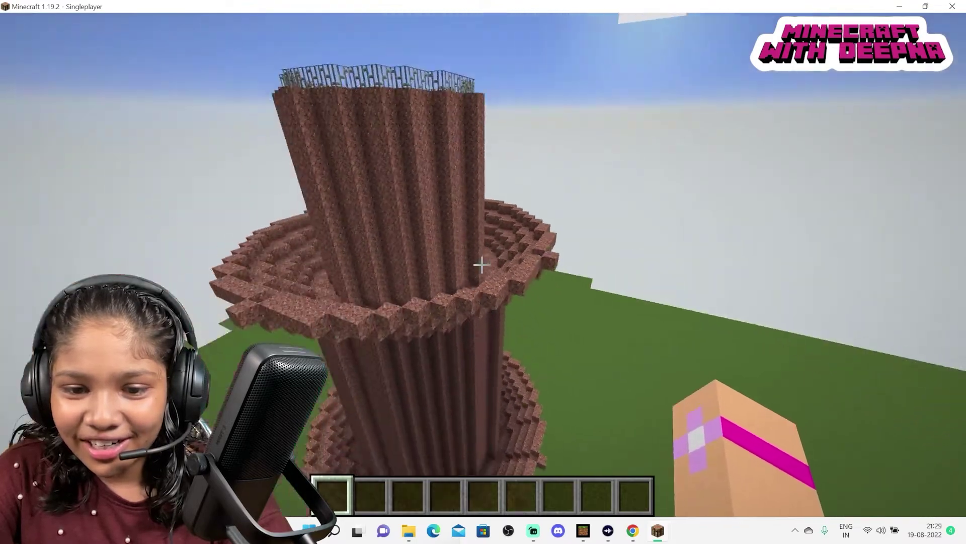
key("s")
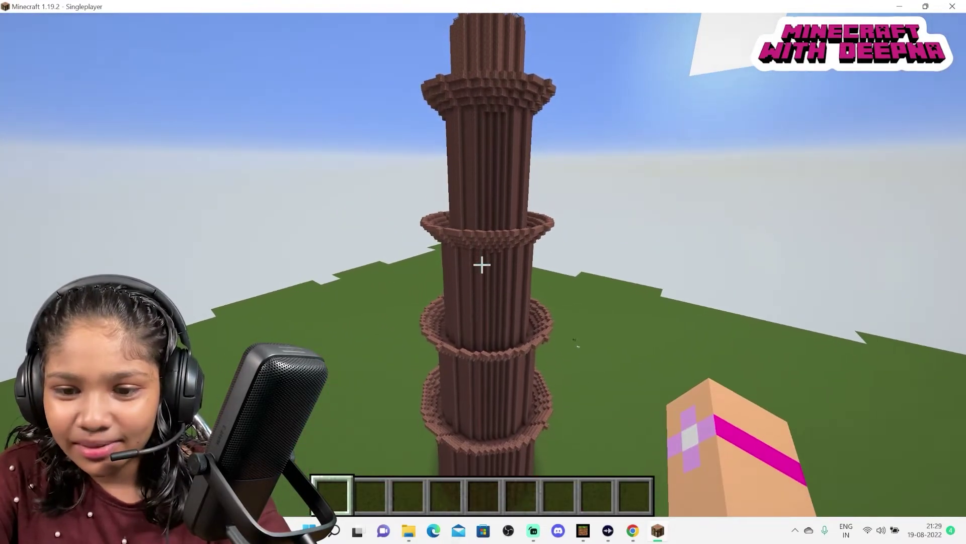
key("w")
key("s")
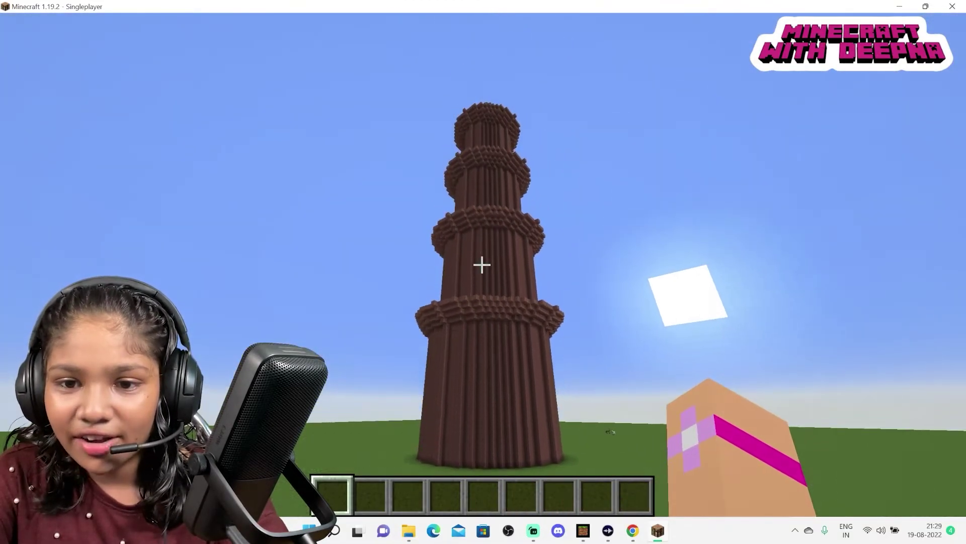
Save and quit the world to the title screen and minimize the game to return to Chunker.
key("Escape")
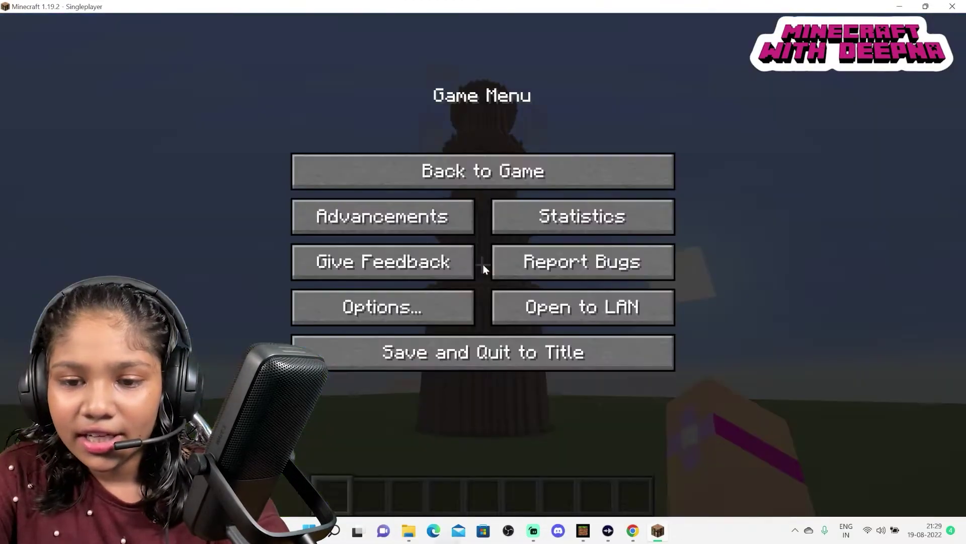
left_click(496, 356)
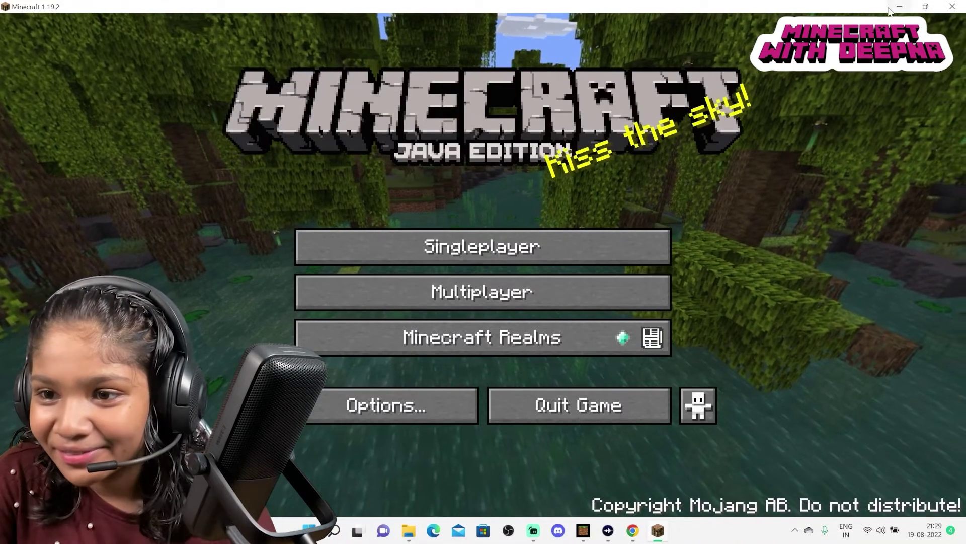
left_click(898, 6)
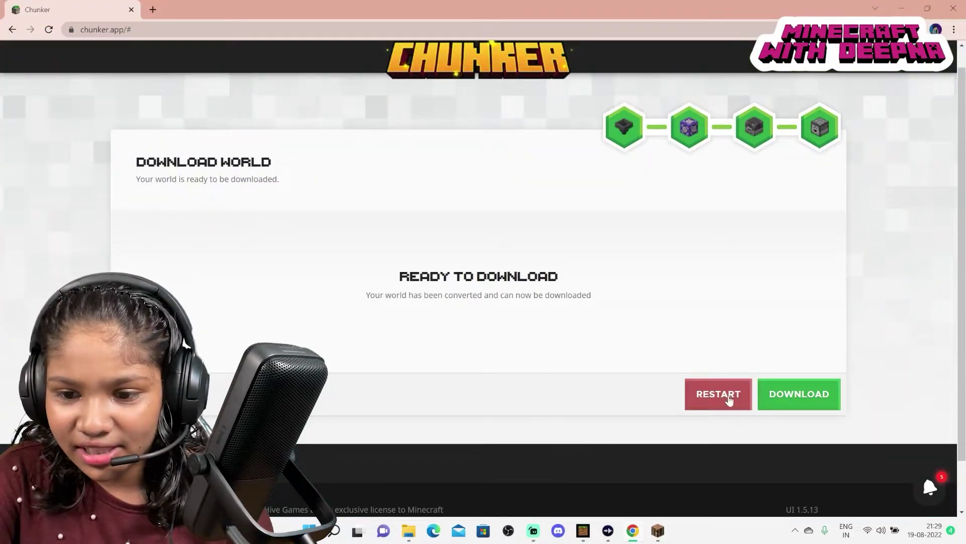
Restart Chunker for a new conversion, start choosing a world folder and go to %appdata% in the folder chooser.
left_click(729, 400)
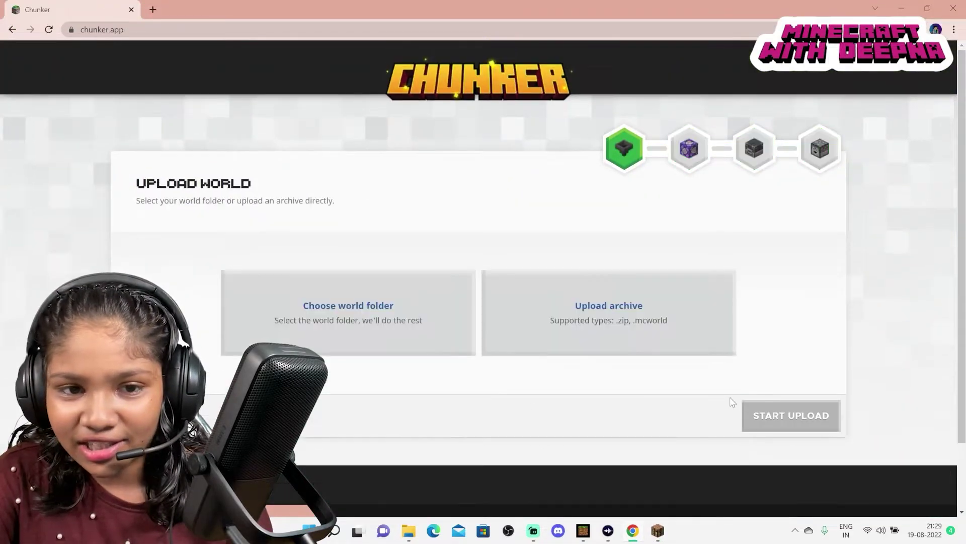
left_click(356, 321)
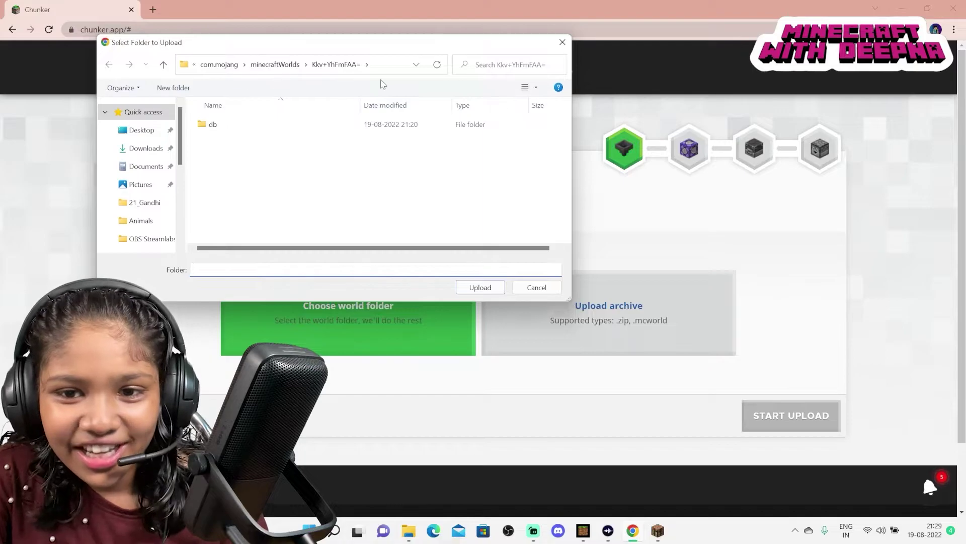
left_click(400, 66)
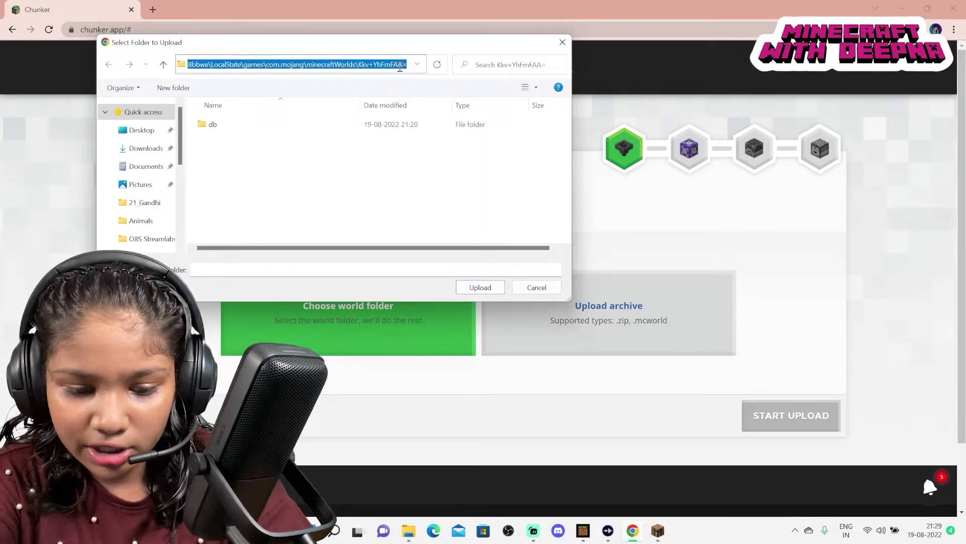
type("%")
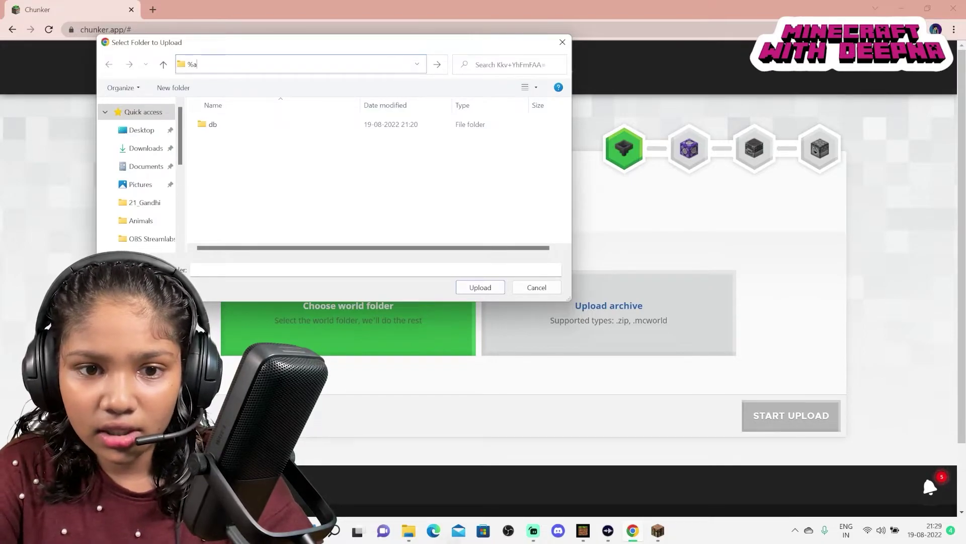
type("appda")
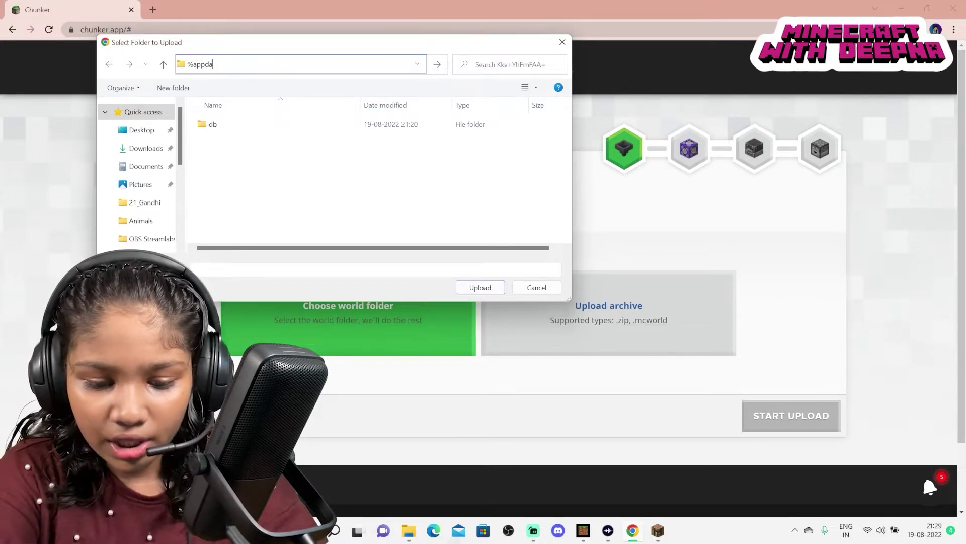
type("ta%")
key("Return")
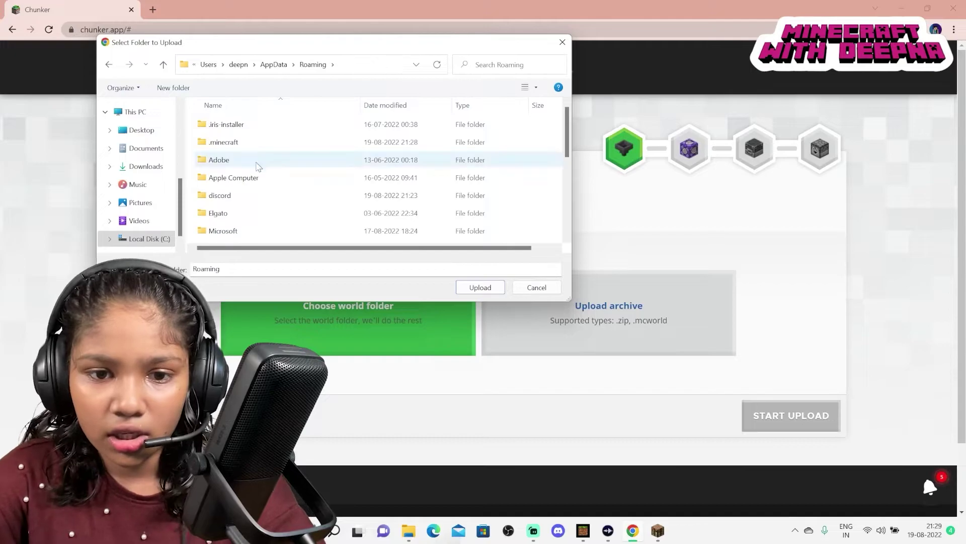
Choose the Qutab Minar world folder from .minecraft\saves and upload its files to Chunker.
double_click(231, 146)
scroll(233, 153, "down", 5)
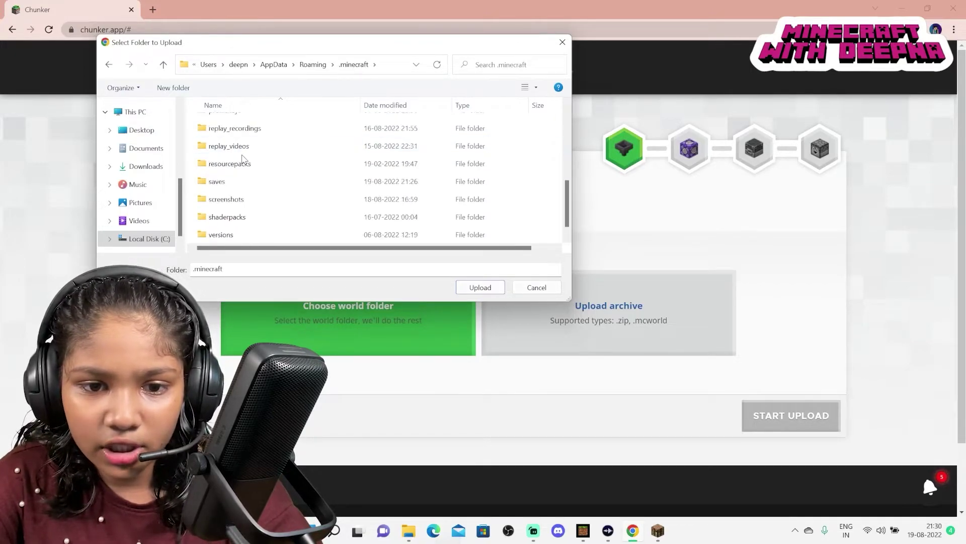
double_click(235, 165)
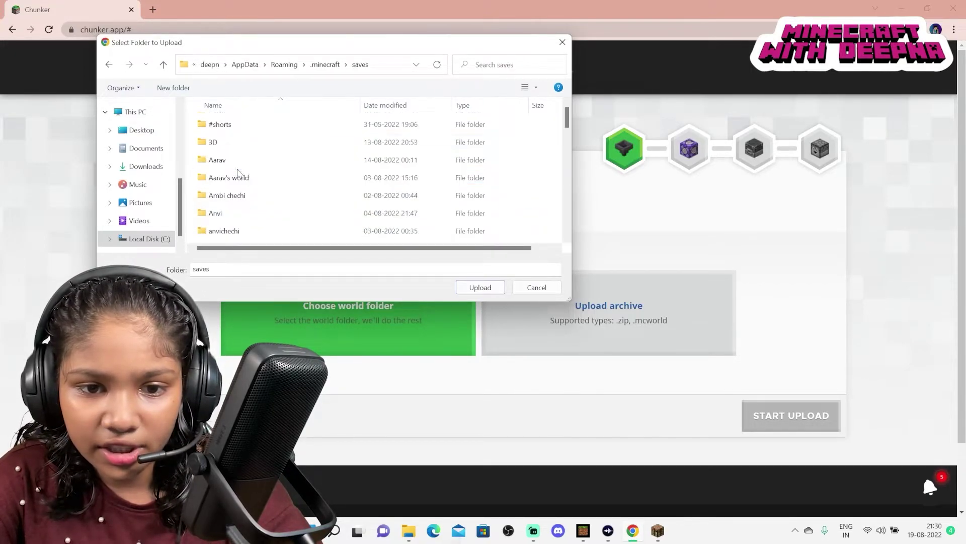
scroll(240, 172, "down", 5)
scroll(240, 172, "down", 3)
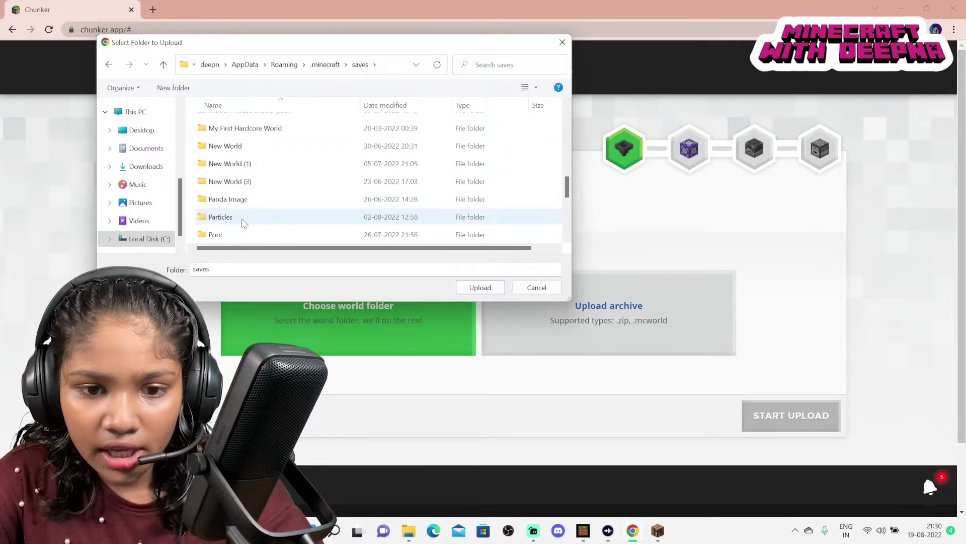
scroll(244, 171, "down", 3)
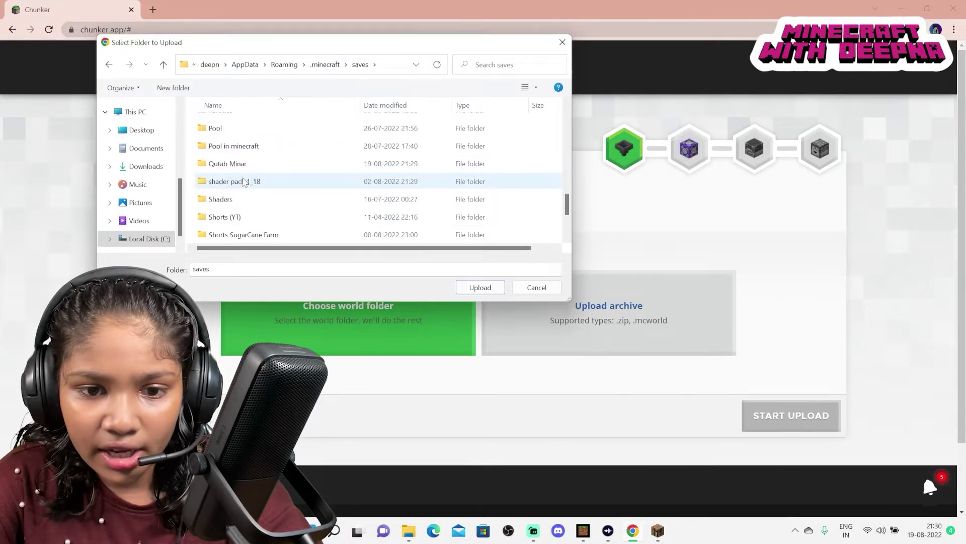
left_click(232, 159)
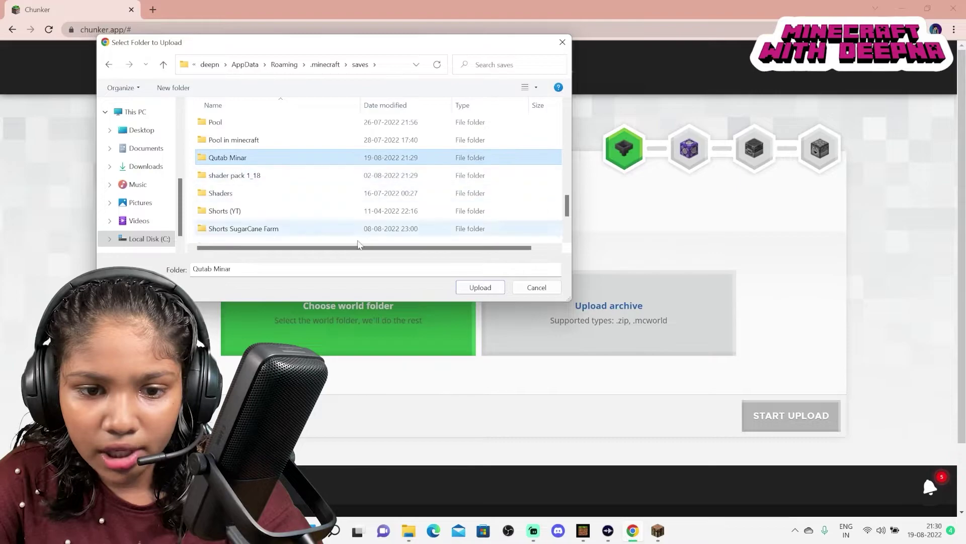
left_click(480, 287)
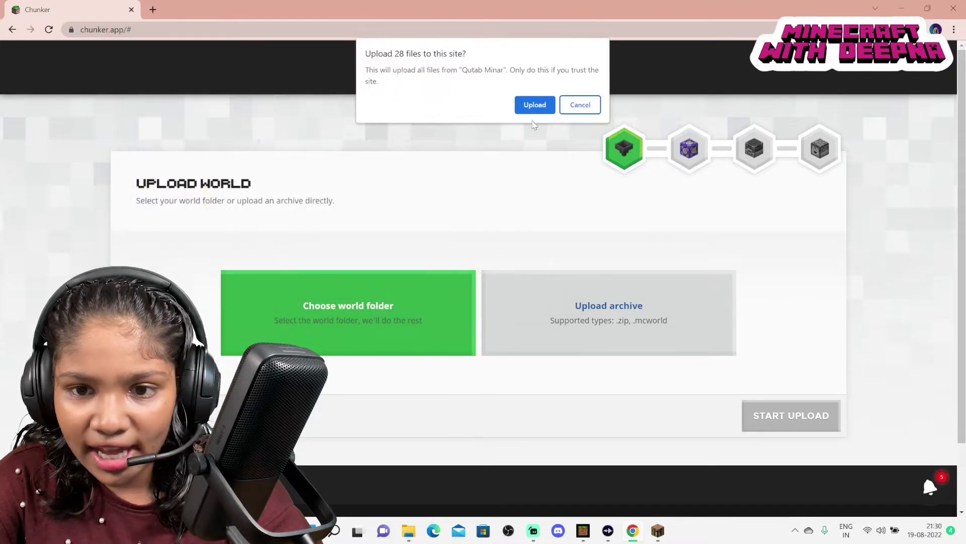
left_click(535, 104)
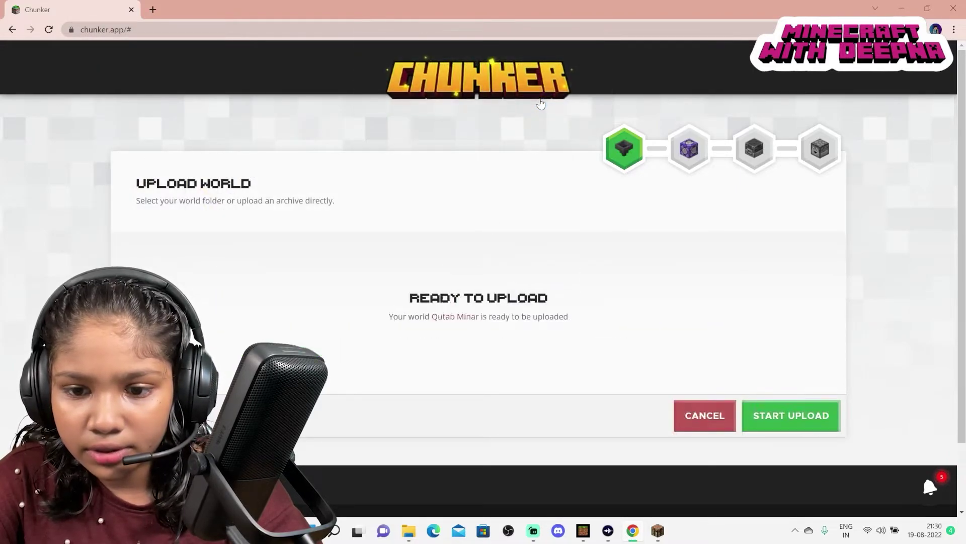
left_click(805, 421)
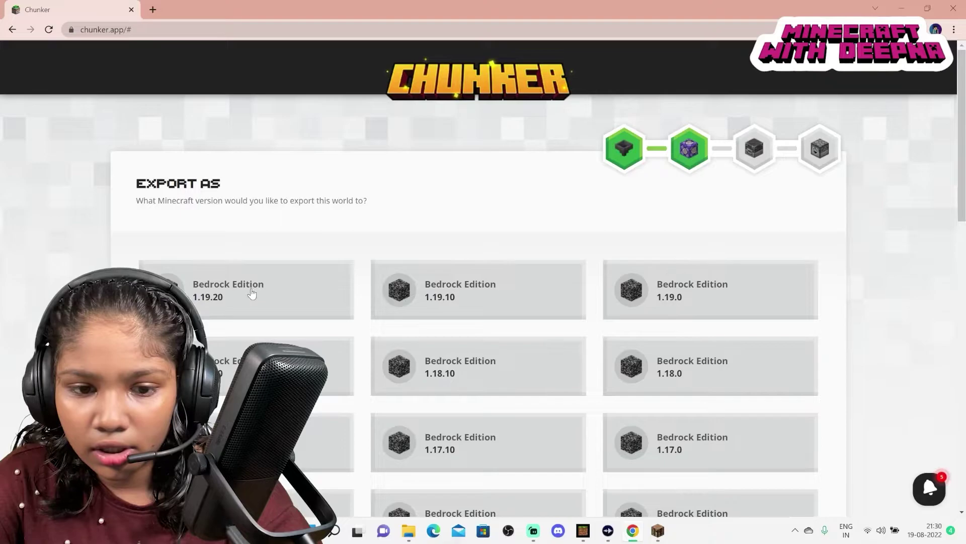
Convert the uploaded world to Bedrock Edition 1.19.20 and download the result.
left_click(253, 298)
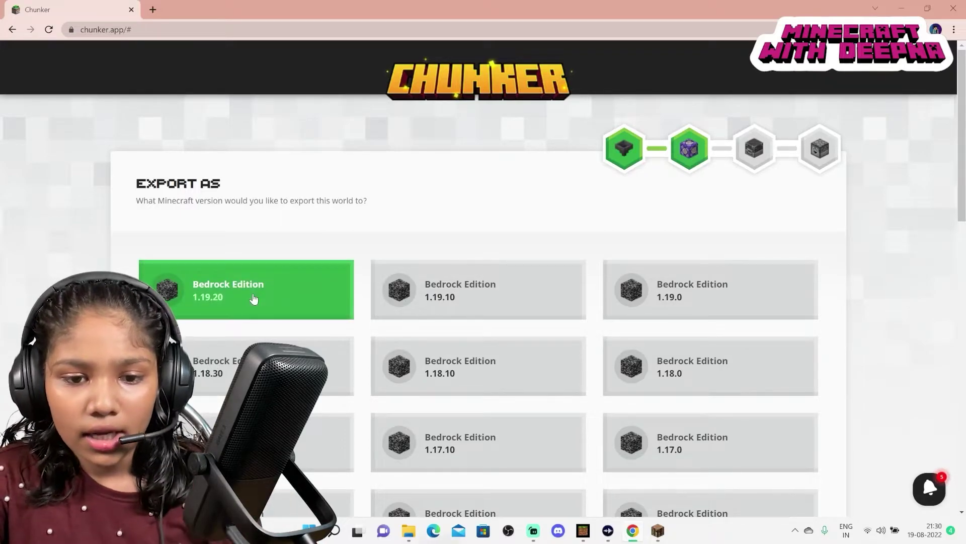
scroll(507, 319, "down", 15)
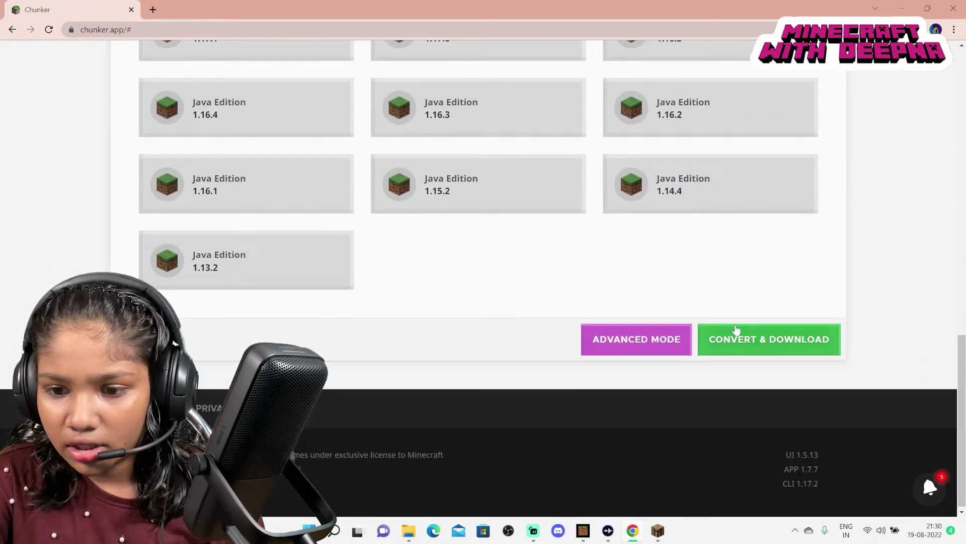
left_click(736, 330)
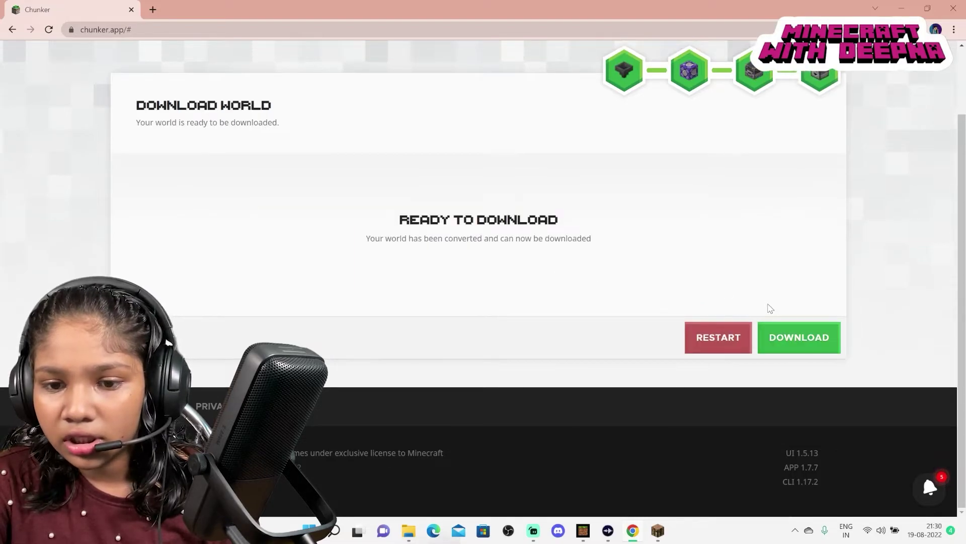
left_click(807, 335)
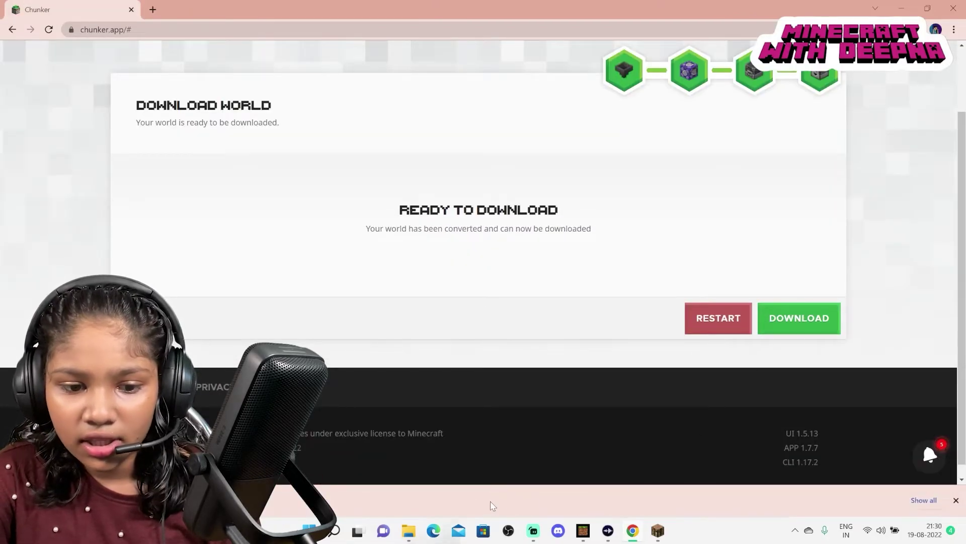
Switch to File Explorer, find Qutab_Minar_2022-08-19@9-30-25 PM in Downloads and open this MCWORLD file with Minecraft to import it.
mouse_move(416, 532)
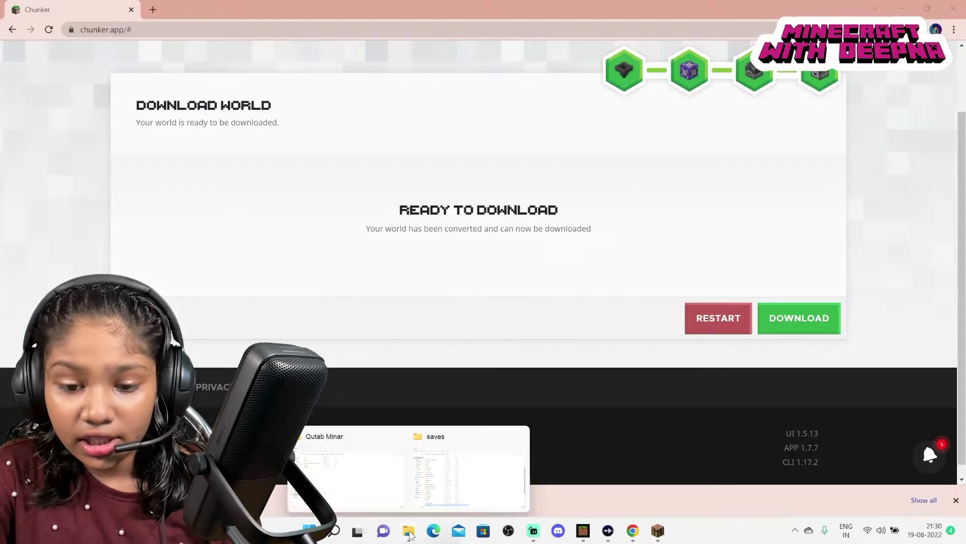
left_click(398, 507)
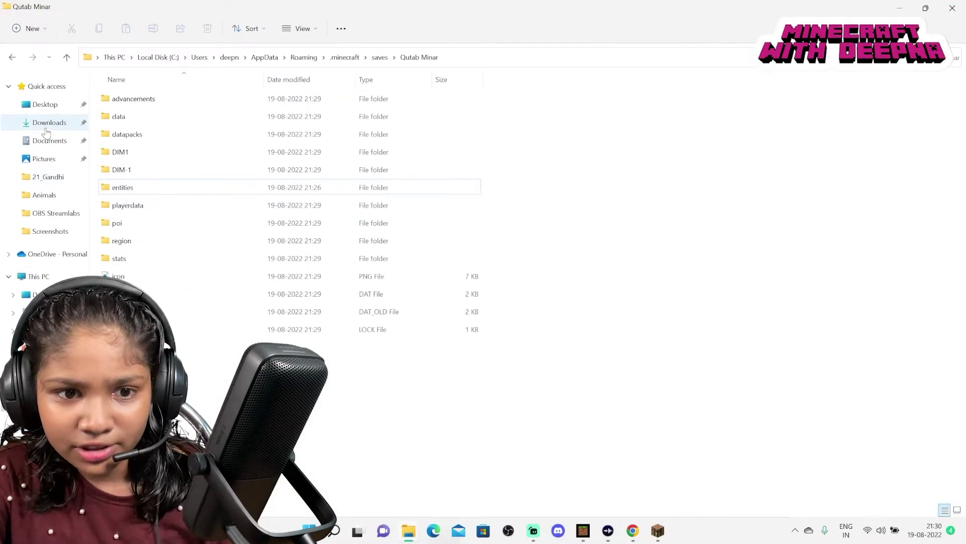
left_click(46, 126)
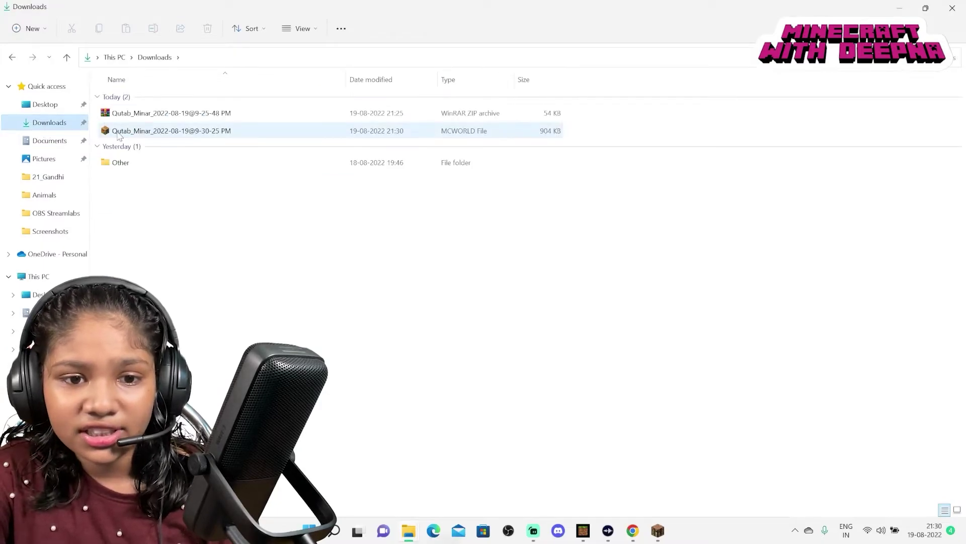
left_click_drag(119, 136, 230, 139)
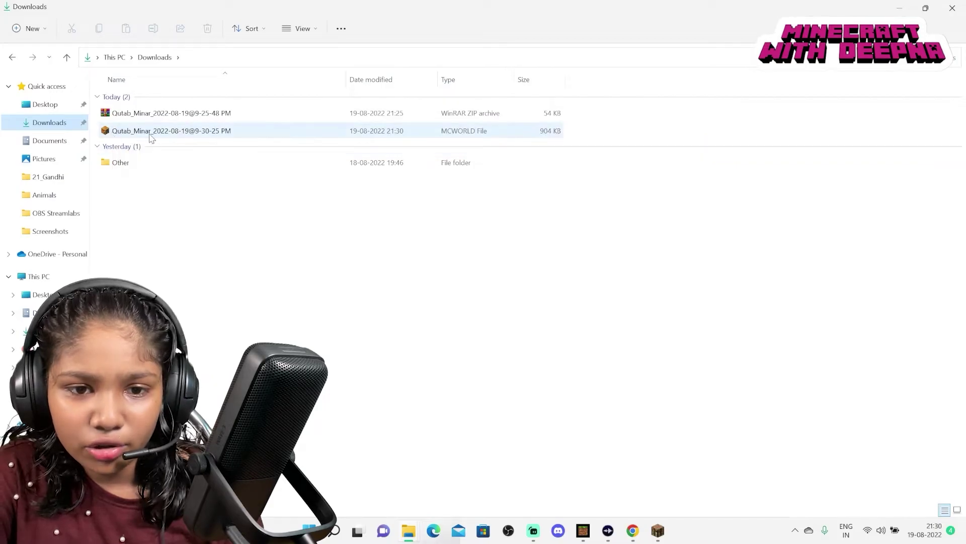
right_click(165, 132)
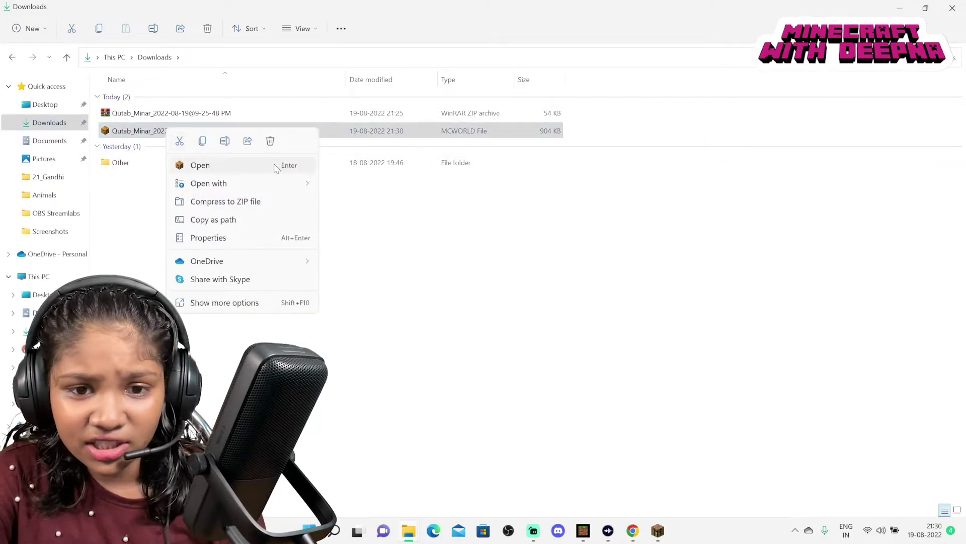
mouse_move(267, 184)
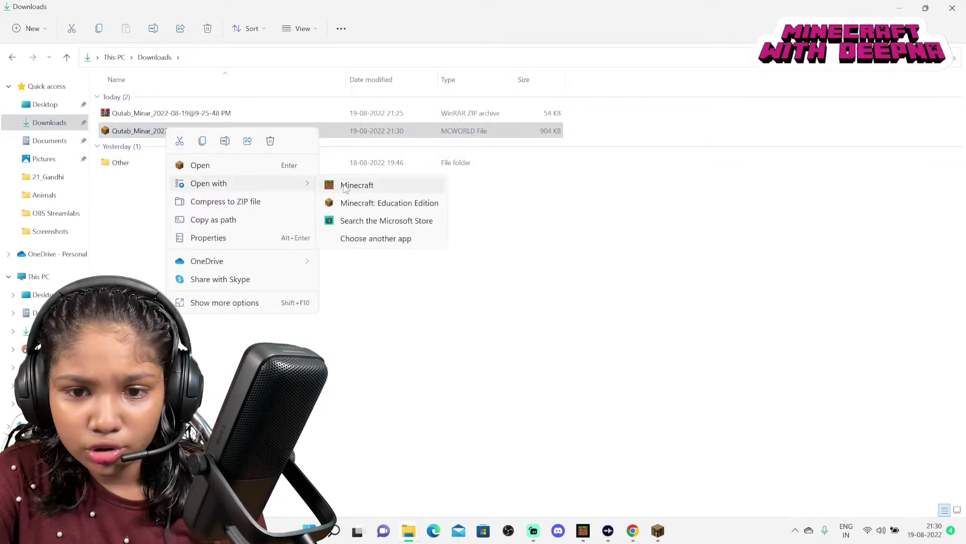
left_click(353, 185)
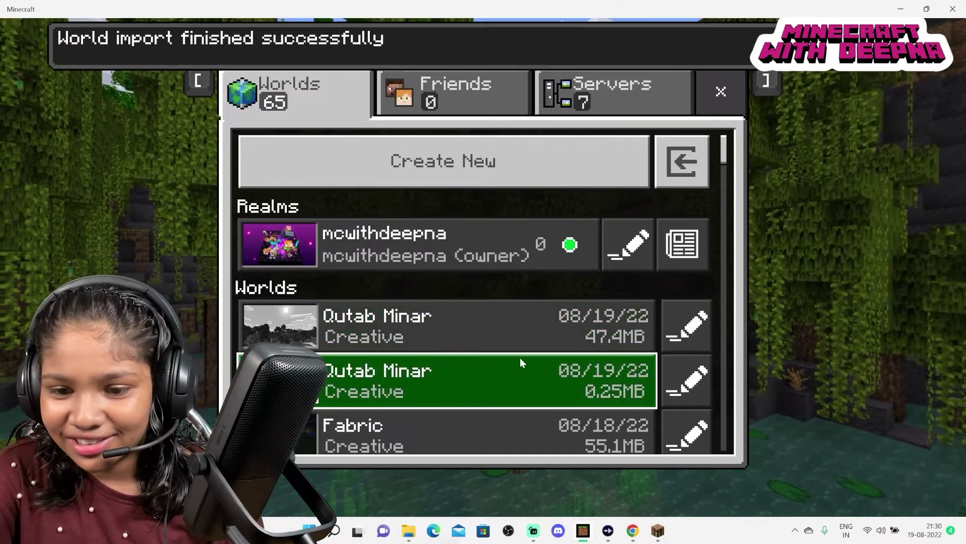
Load the newly imported Qutab Minar world to check it, and return to the Minecraft title screen.
left_click(483, 317)
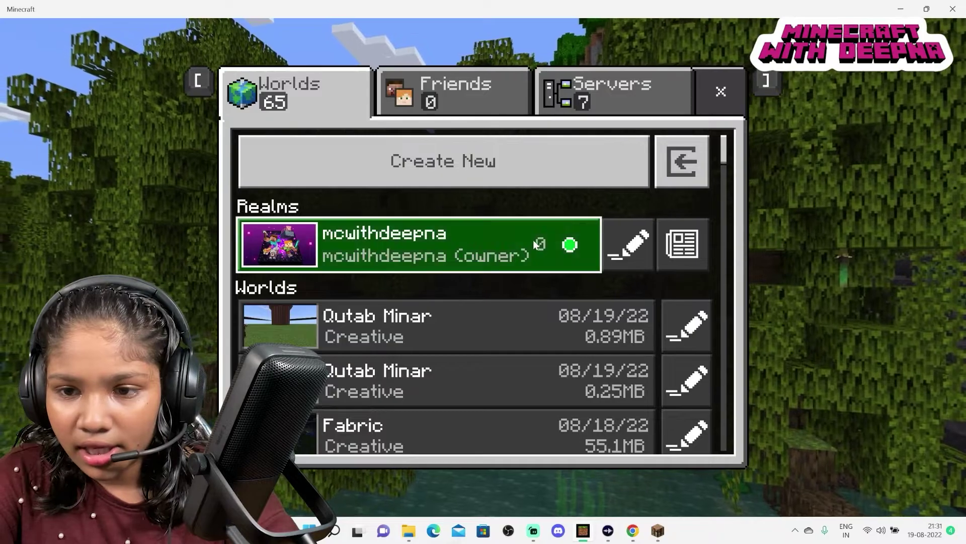
left_click(720, 93)
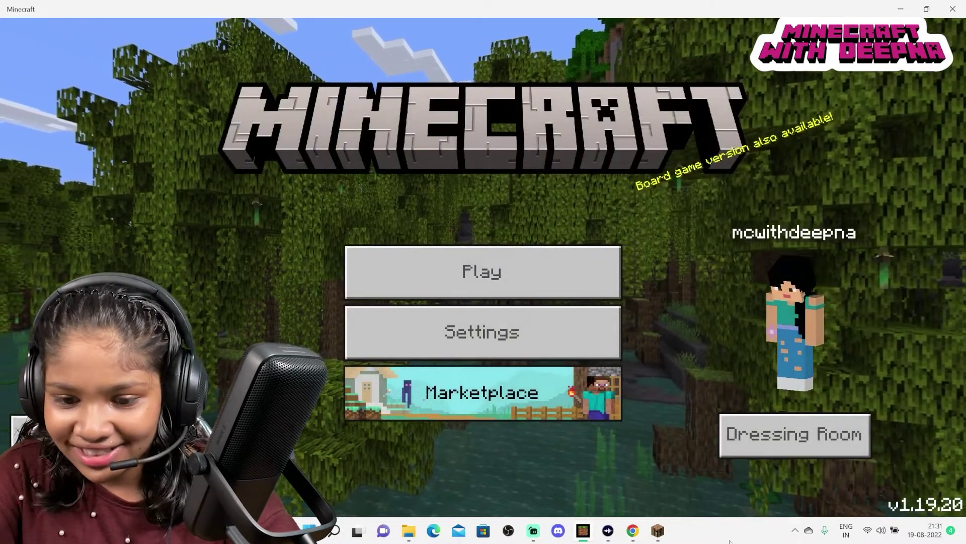
Switch back to Chunker in Chrome, restart it and upload the Qutab_Minar_2022-08-19@9-30-25 PM MCWORLD archive from Downloads.
mouse_move(658, 531)
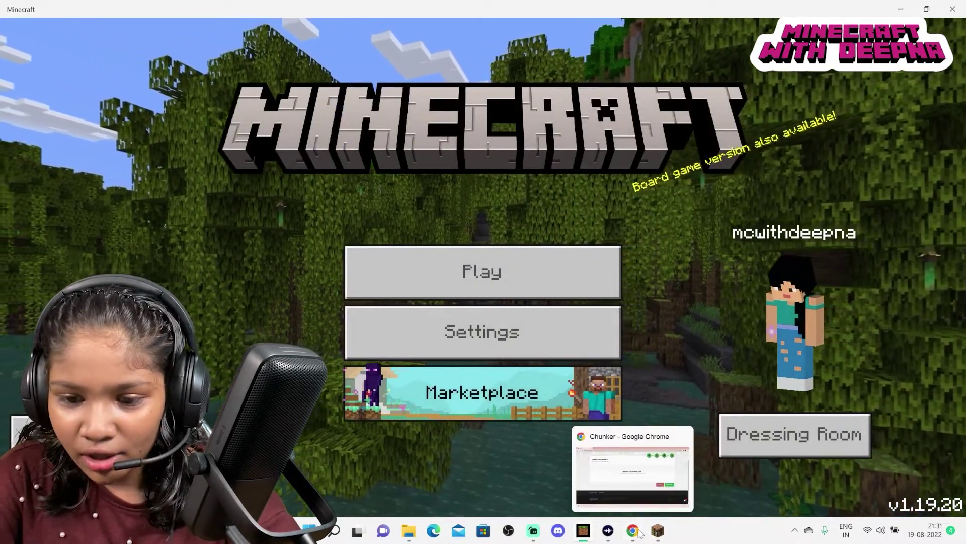
left_click(633, 531)
left_click(718, 328)
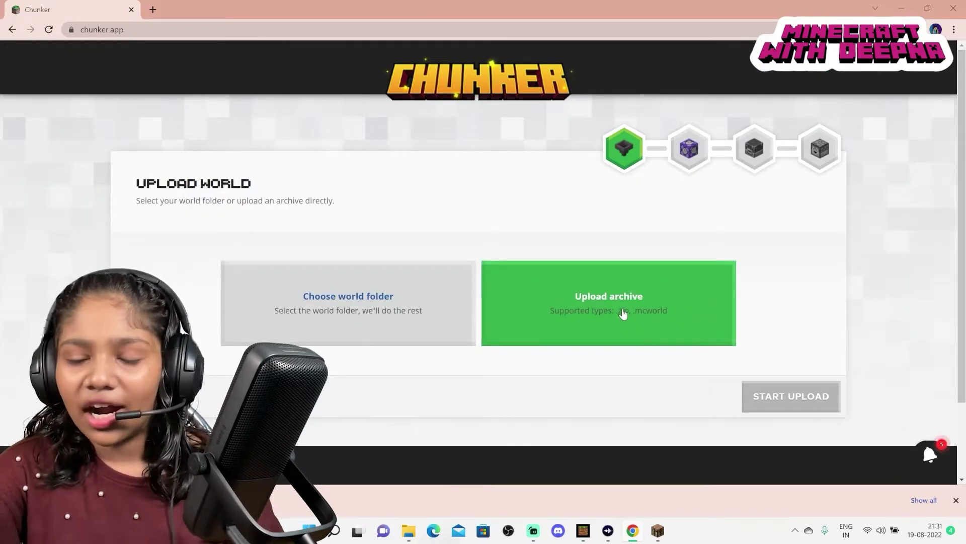
left_click(624, 313)
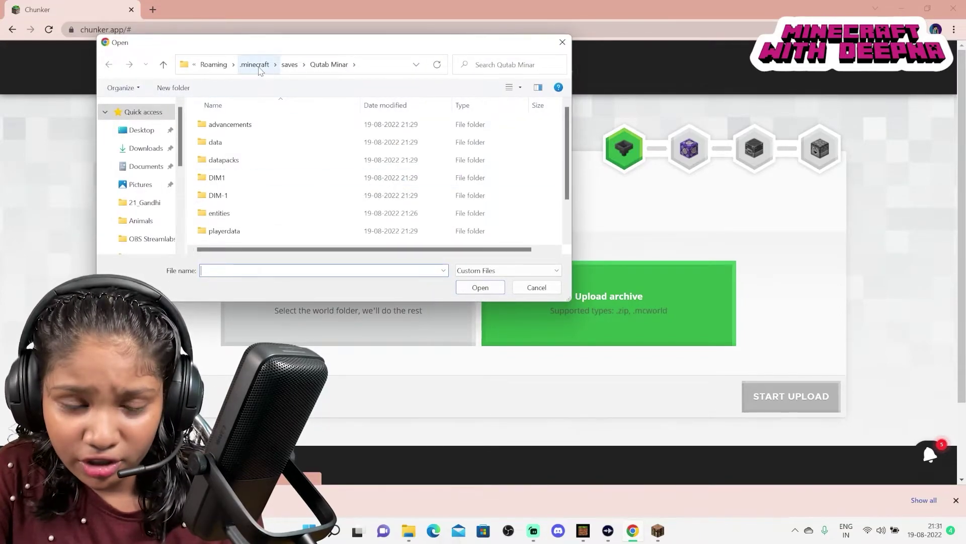
left_click(146, 132)
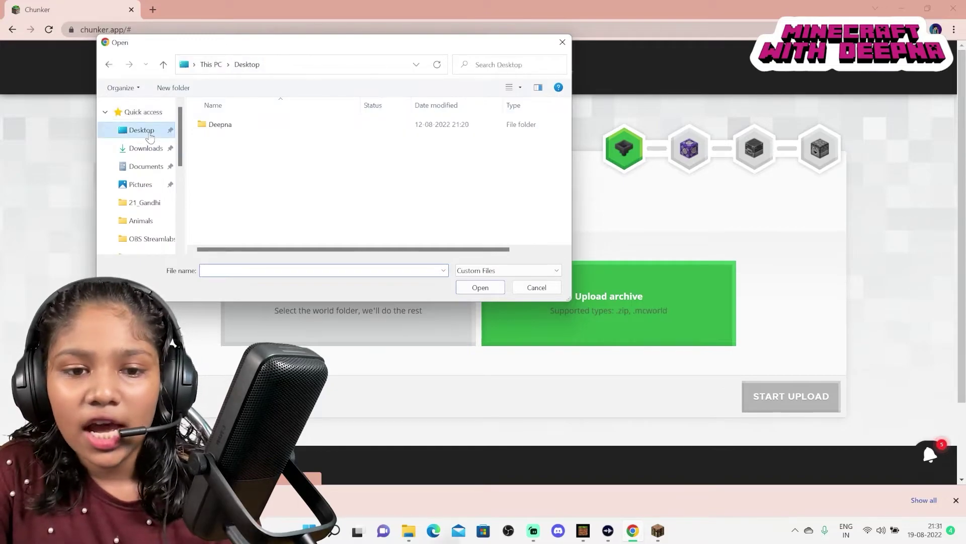
left_click(147, 149)
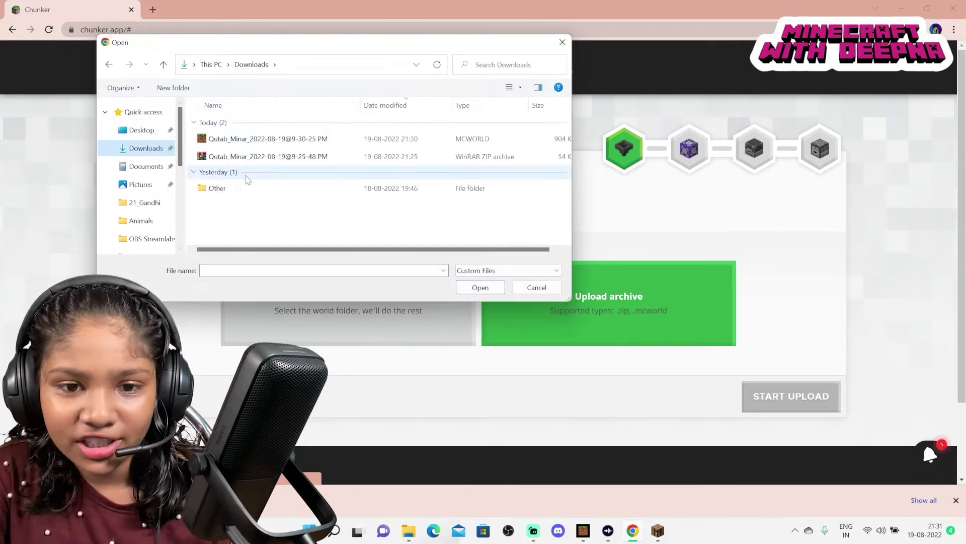
left_click(235, 144)
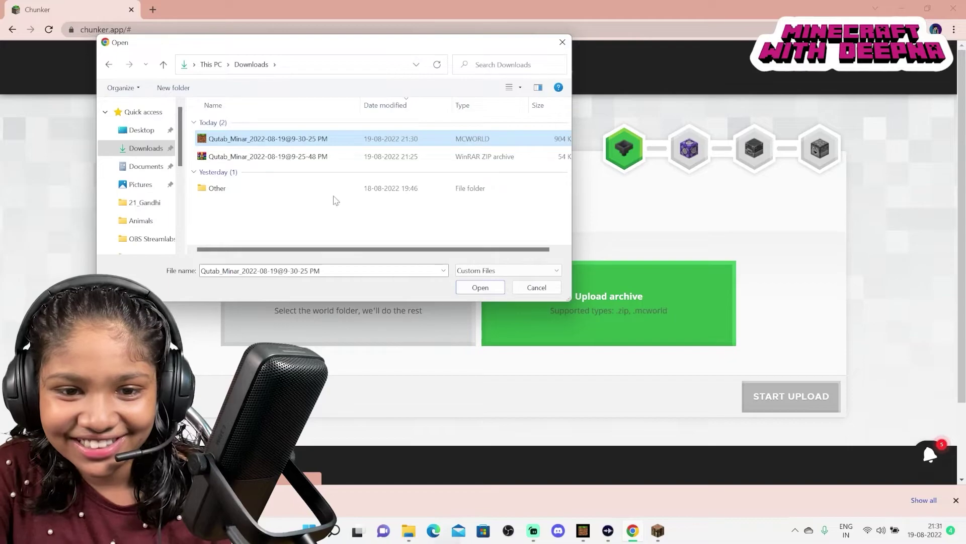
left_click(481, 288)
left_click(827, 392)
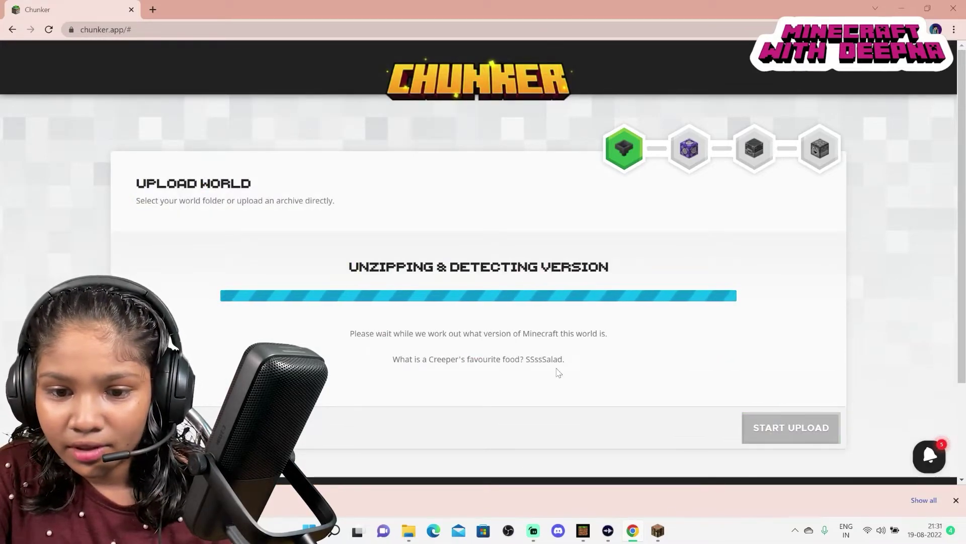
Convert the uploaded archive to Java Edition 1.19.1 and download the converted world.
scroll(365, 349, "down", 15)
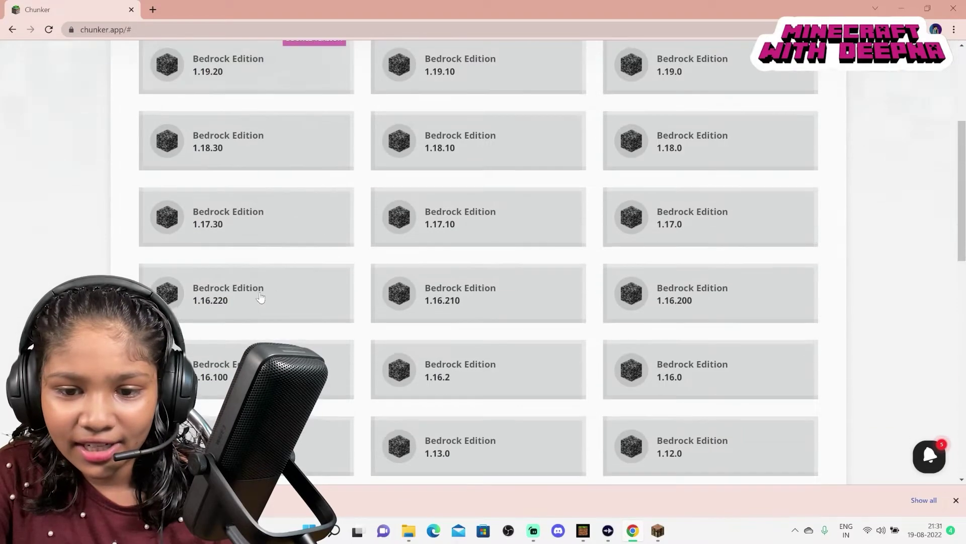
scroll(371, 287, "up", 4)
scroll(242, 247, "up", 2)
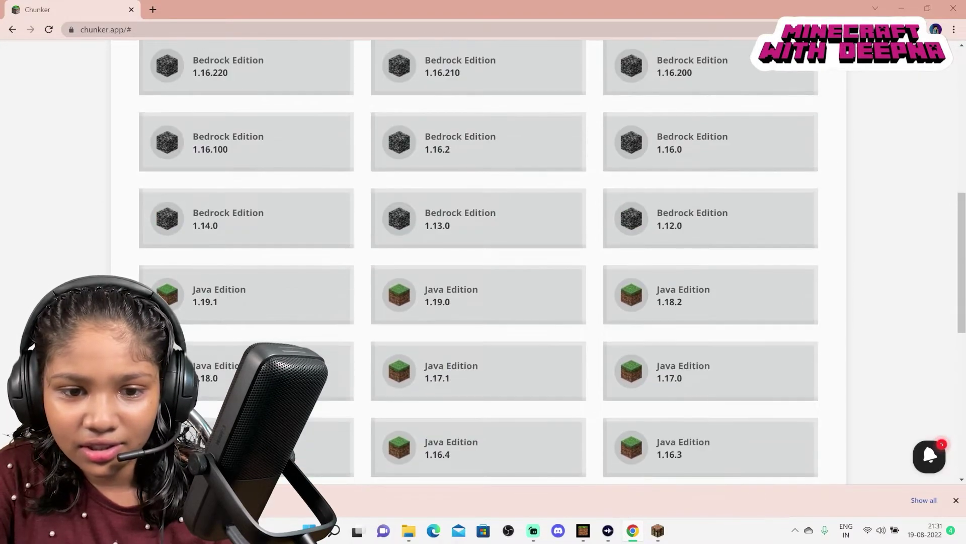
left_click(272, 299)
scroll(783, 401, "down", 9)
left_click(768, 305)
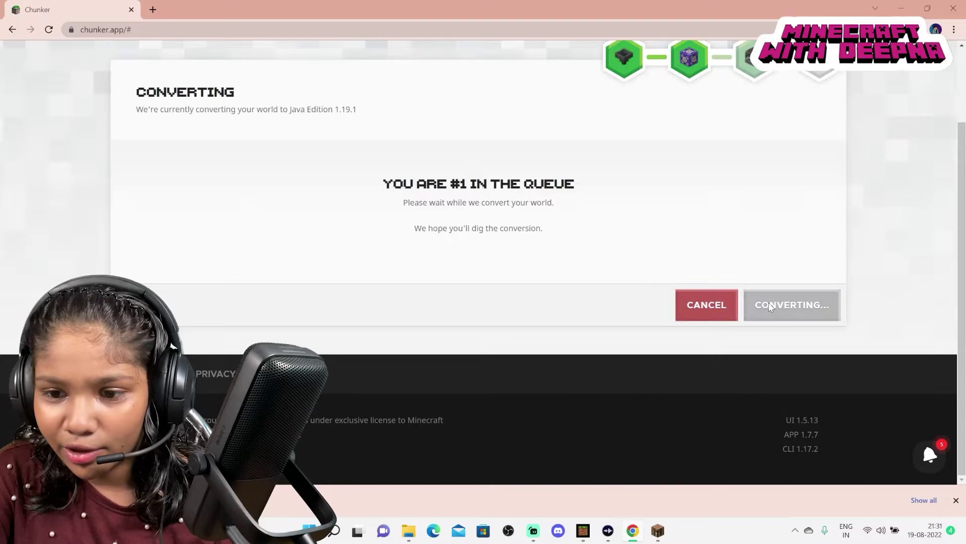
scroll(550, 338, "up", 1)
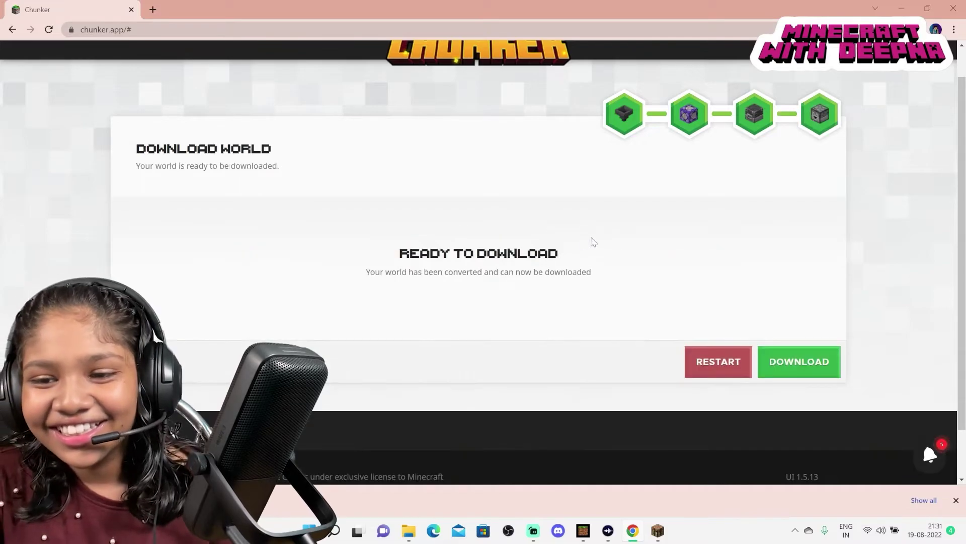
left_click(764, 363)
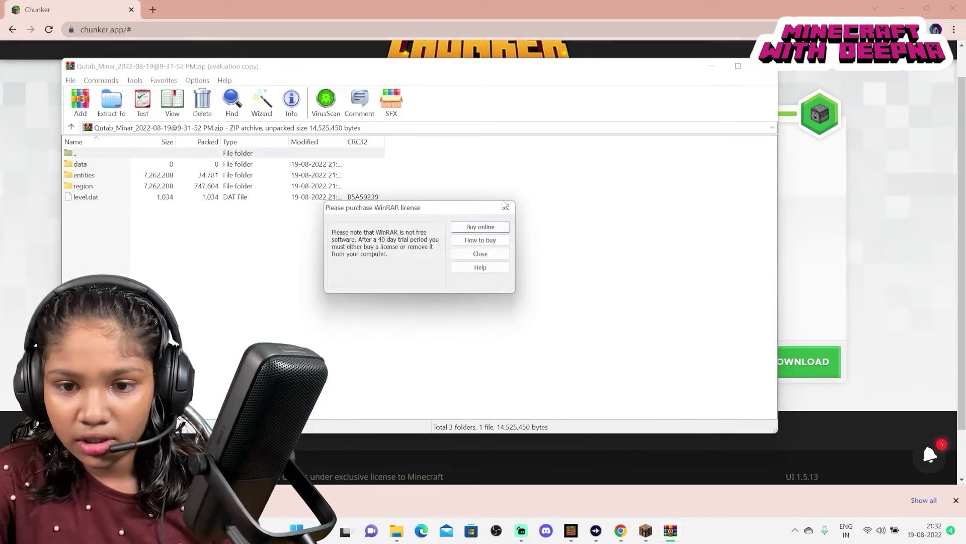
Close the WinRAR licence notice and archive window, and restart Chunker for another conversion.
left_click(505, 206)
left_click(764, 66)
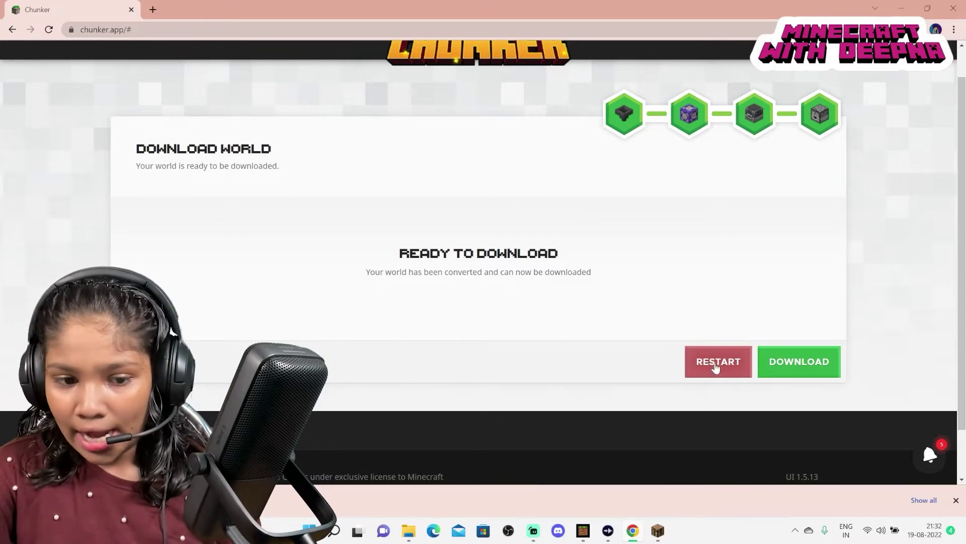
left_click(715, 367)
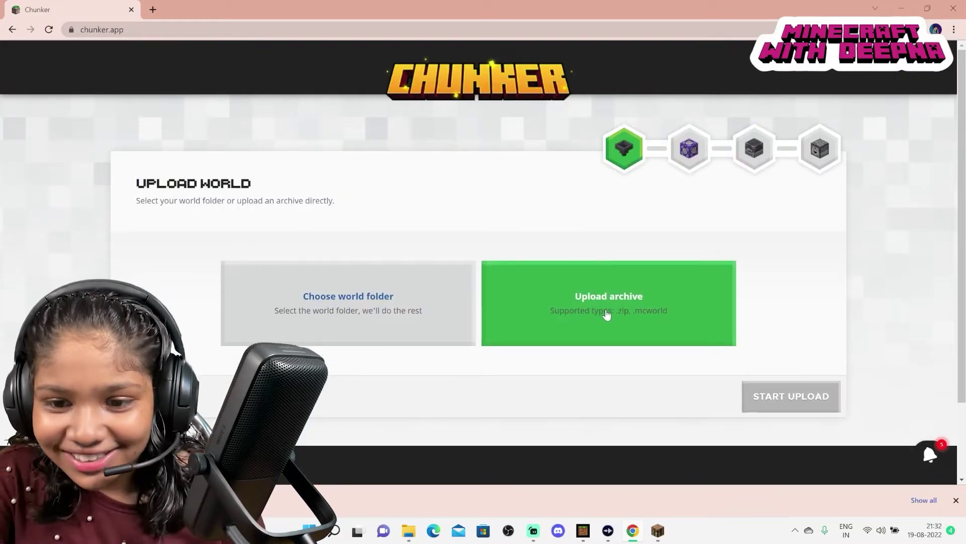
Upload the Qutab_Minar_2022-08-19@9-31-52 PM ZIP archive from Downloads to Chunker.
left_click(607, 314)
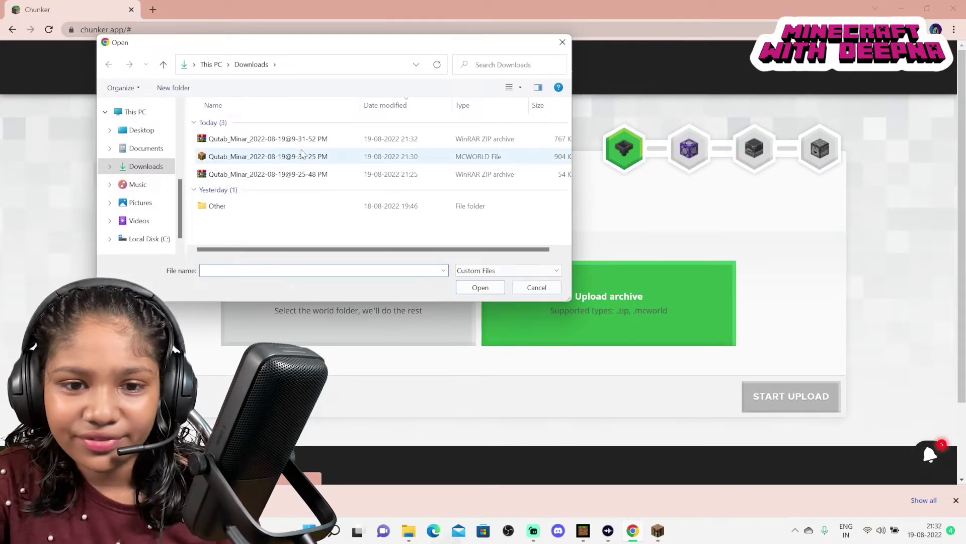
left_click(232, 142)
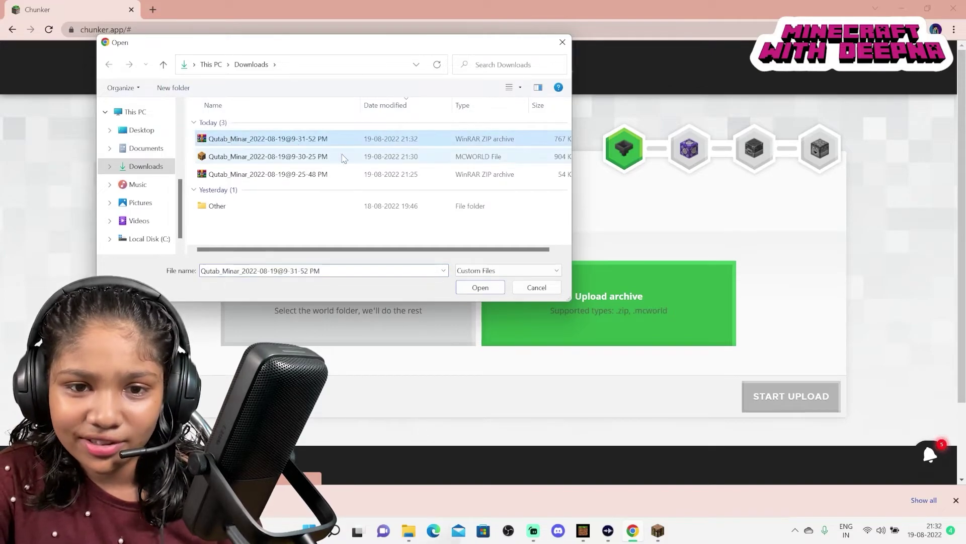
left_click(477, 289)
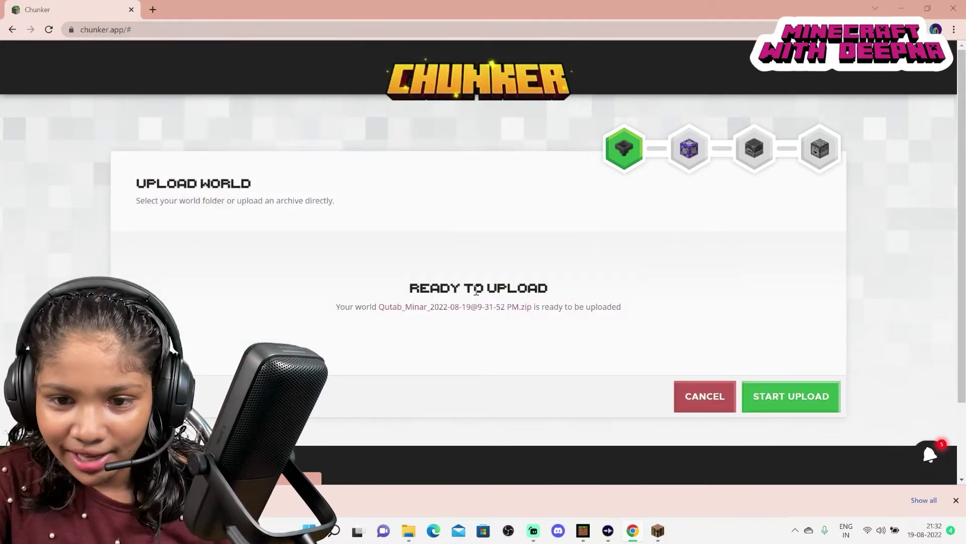
left_click(794, 398)
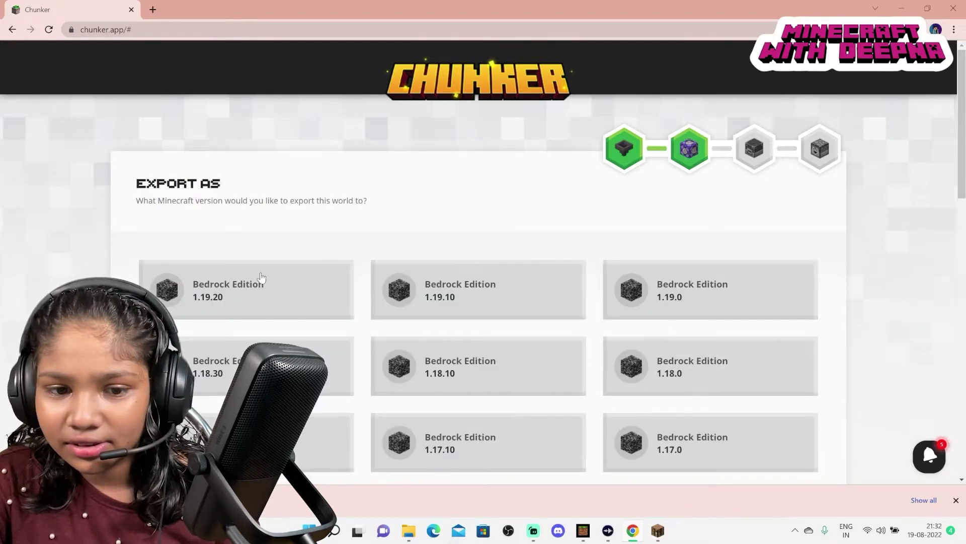
Convert and download the uploaded world as Bedrock Edition 1.19.20, and restart Chunker for another conversion.
left_click(219, 300)
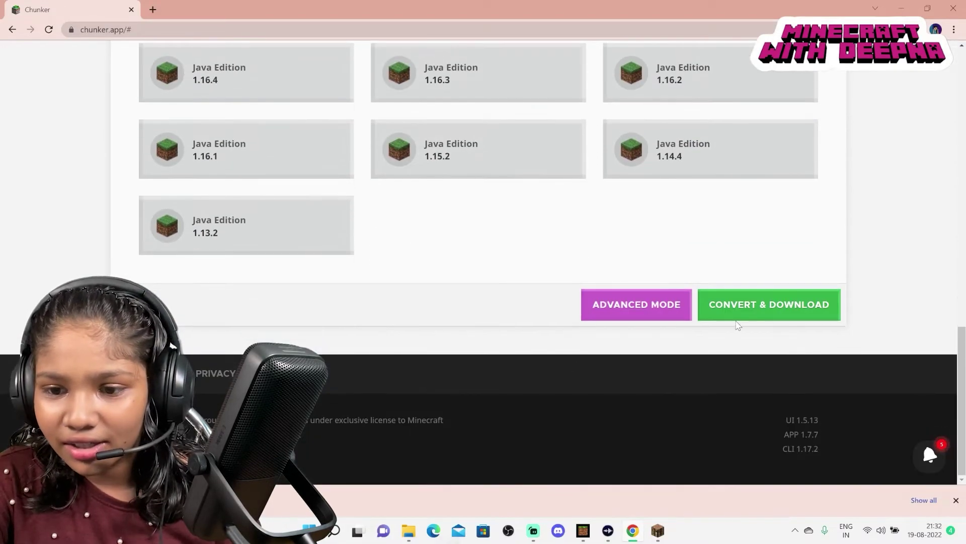
left_click(778, 302)
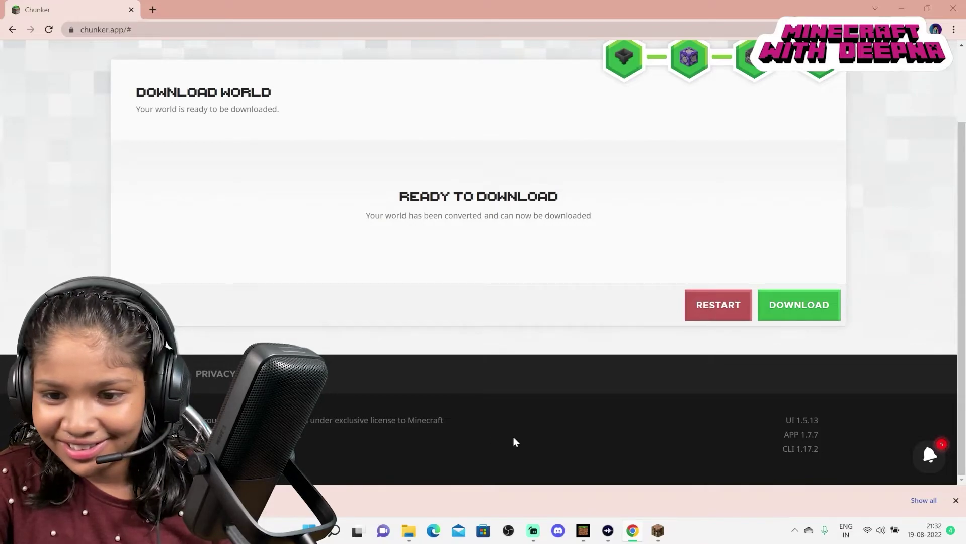
left_click(738, 306)
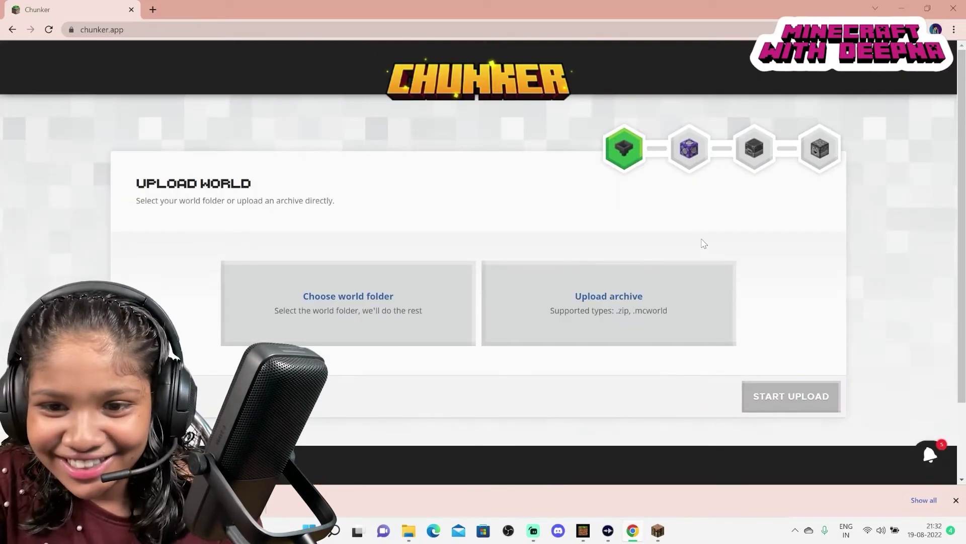
left_click(668, 270)
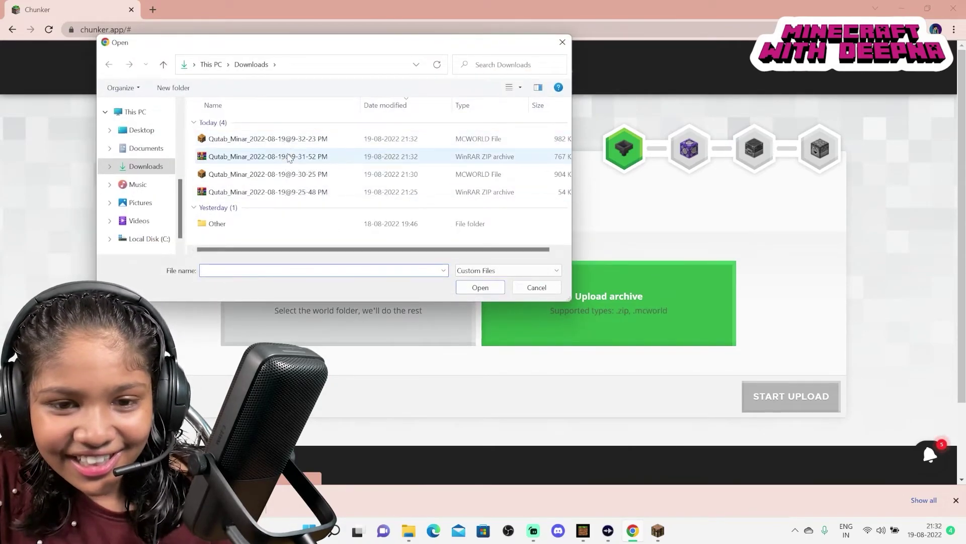
left_click(538, 289)
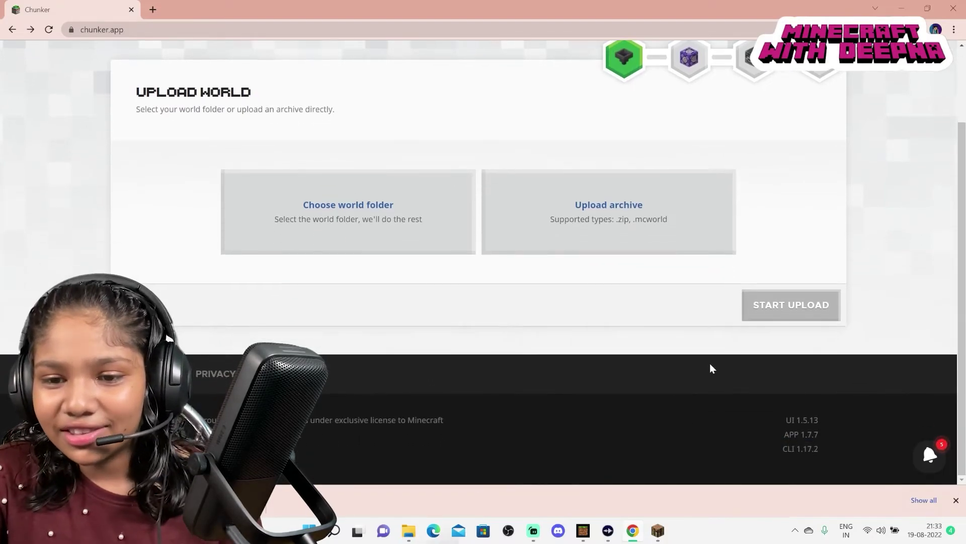
scroll(606, 295, "up", 1)
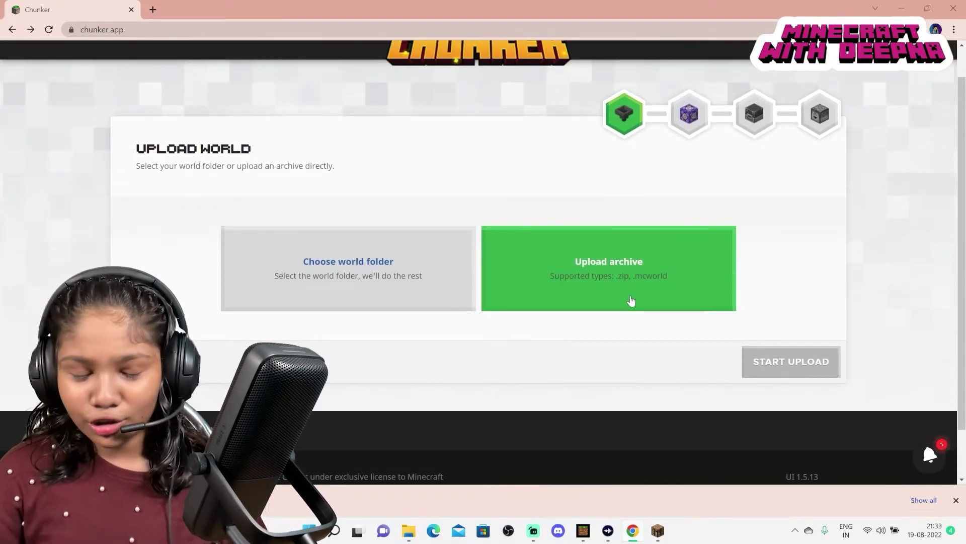